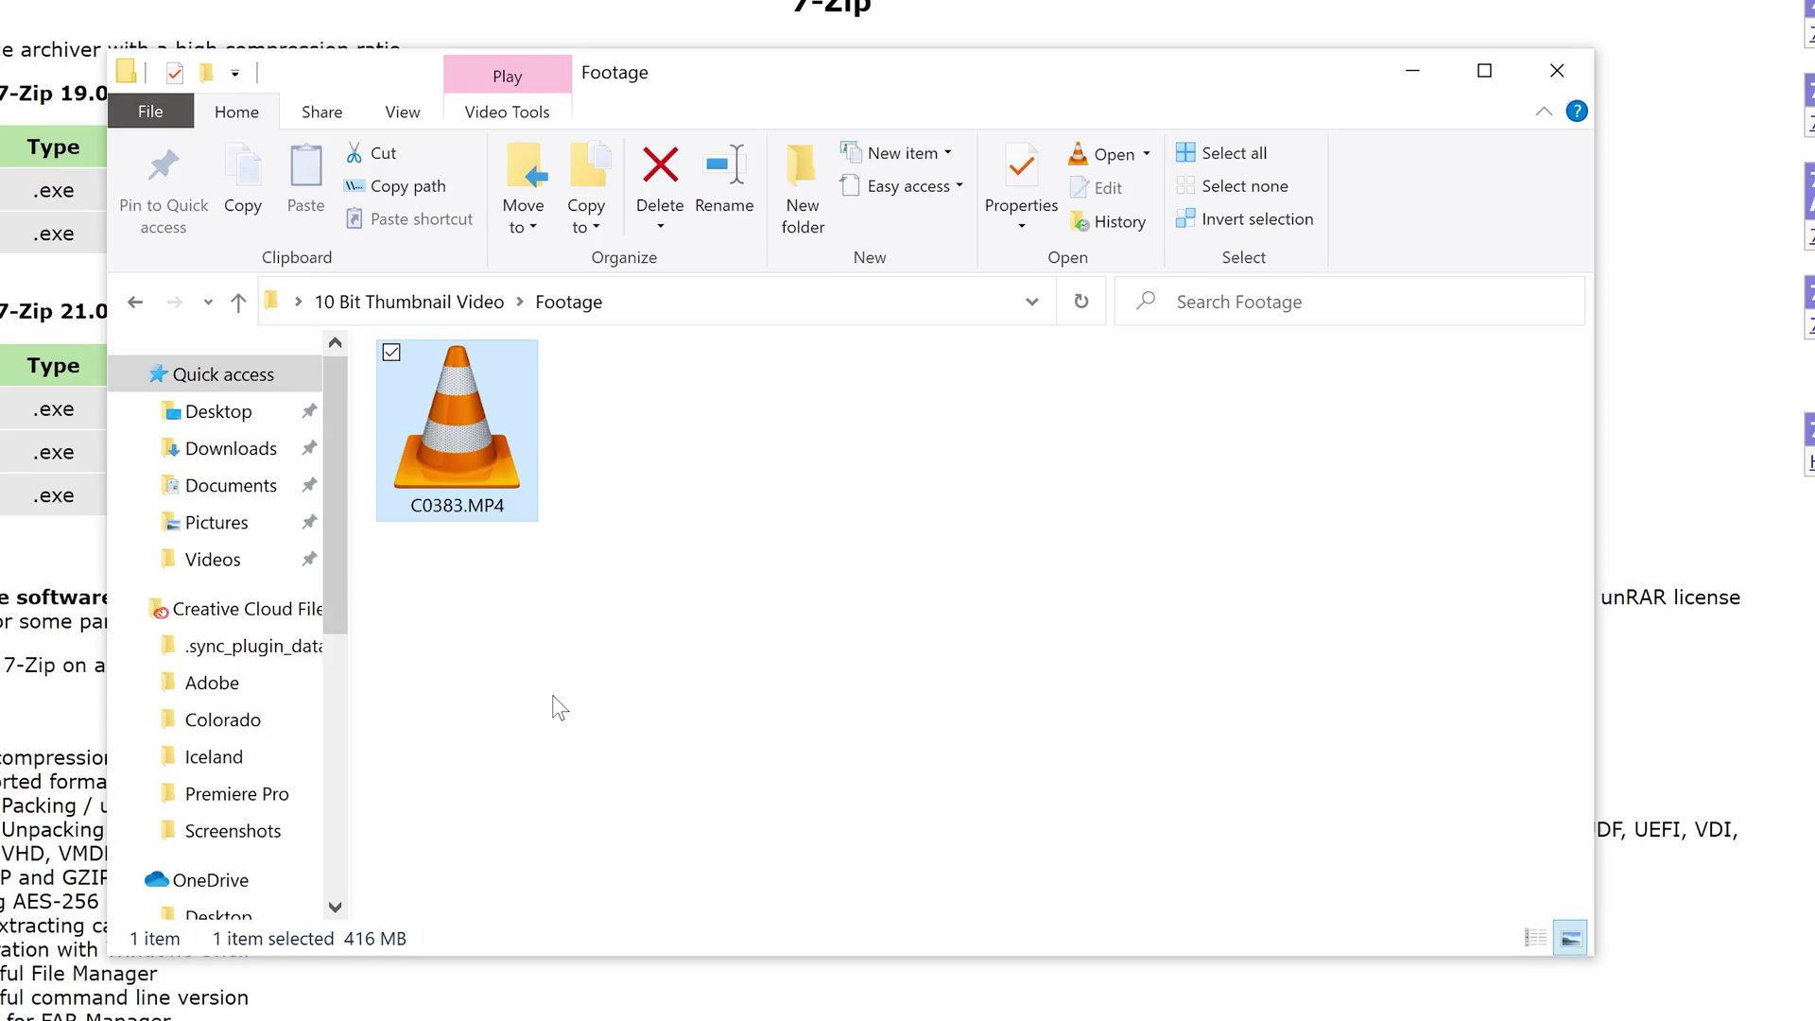
pyautogui.click(553, 705)
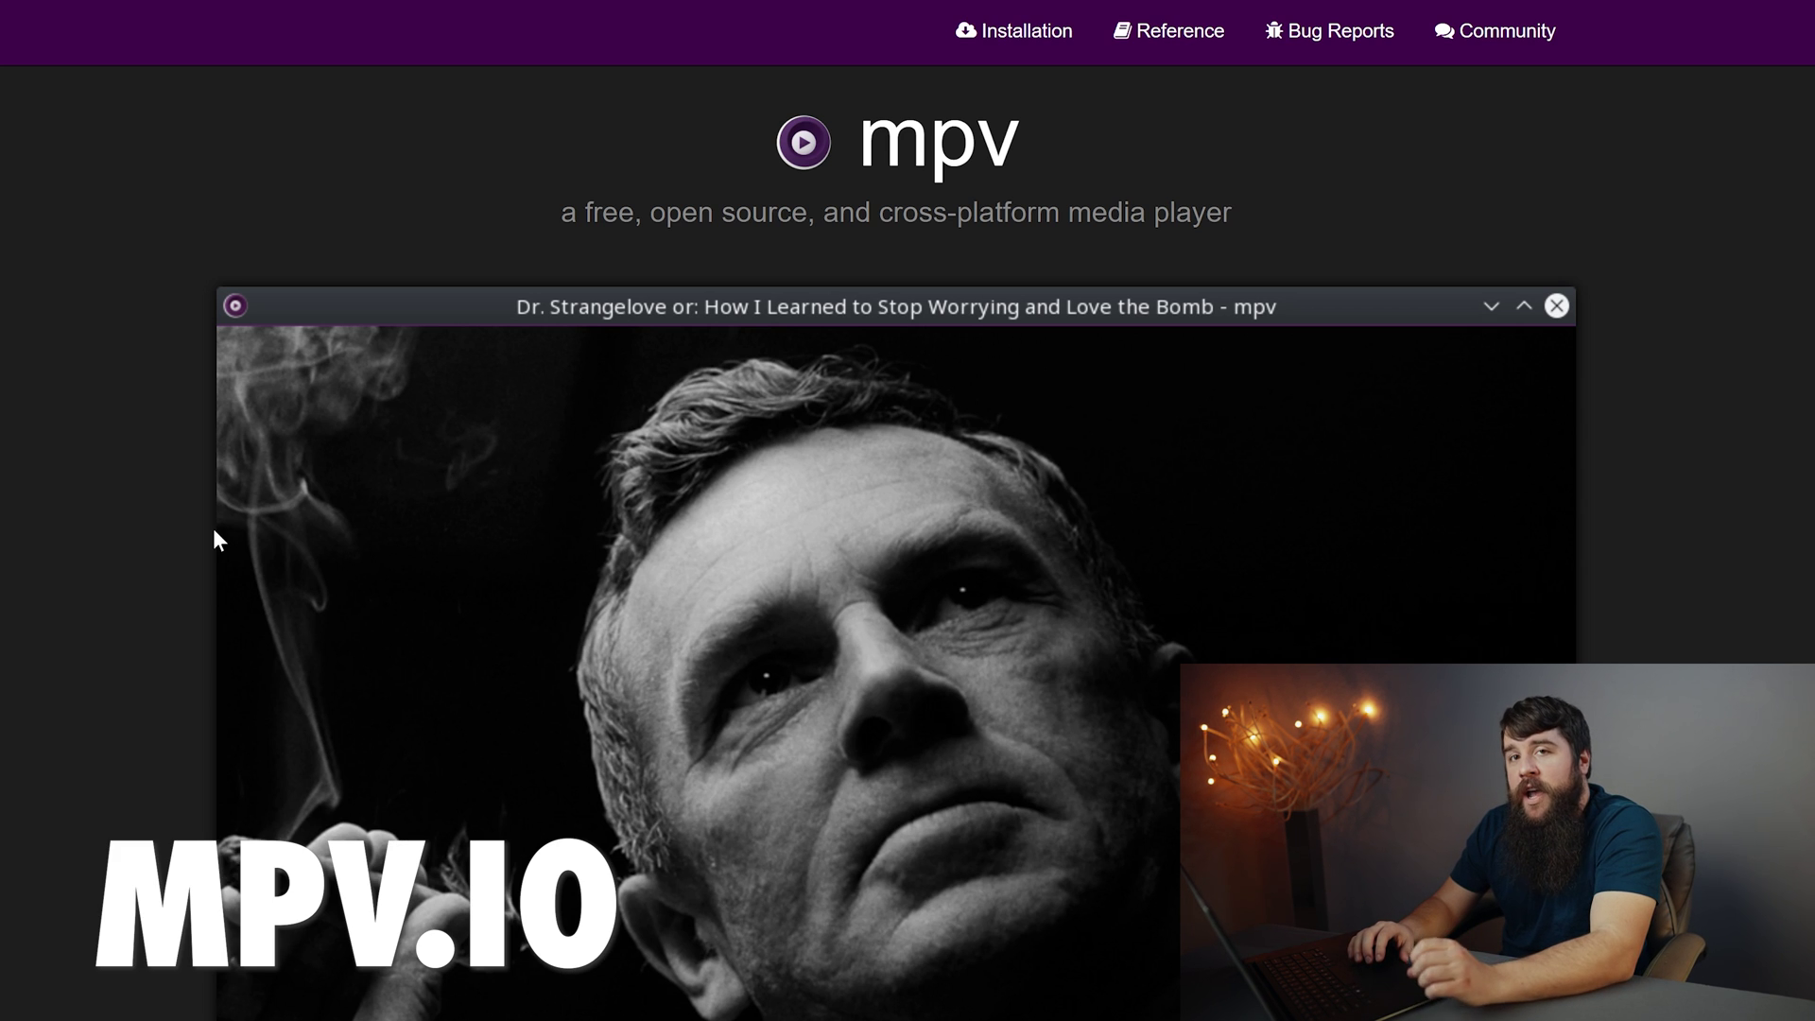
# From the mpv website's Windows installation options, open the shinchiro builds and download mpv-0.33.0-x86_64.7z from the stable folder
pyautogui.scroll(-10, 157, 627)
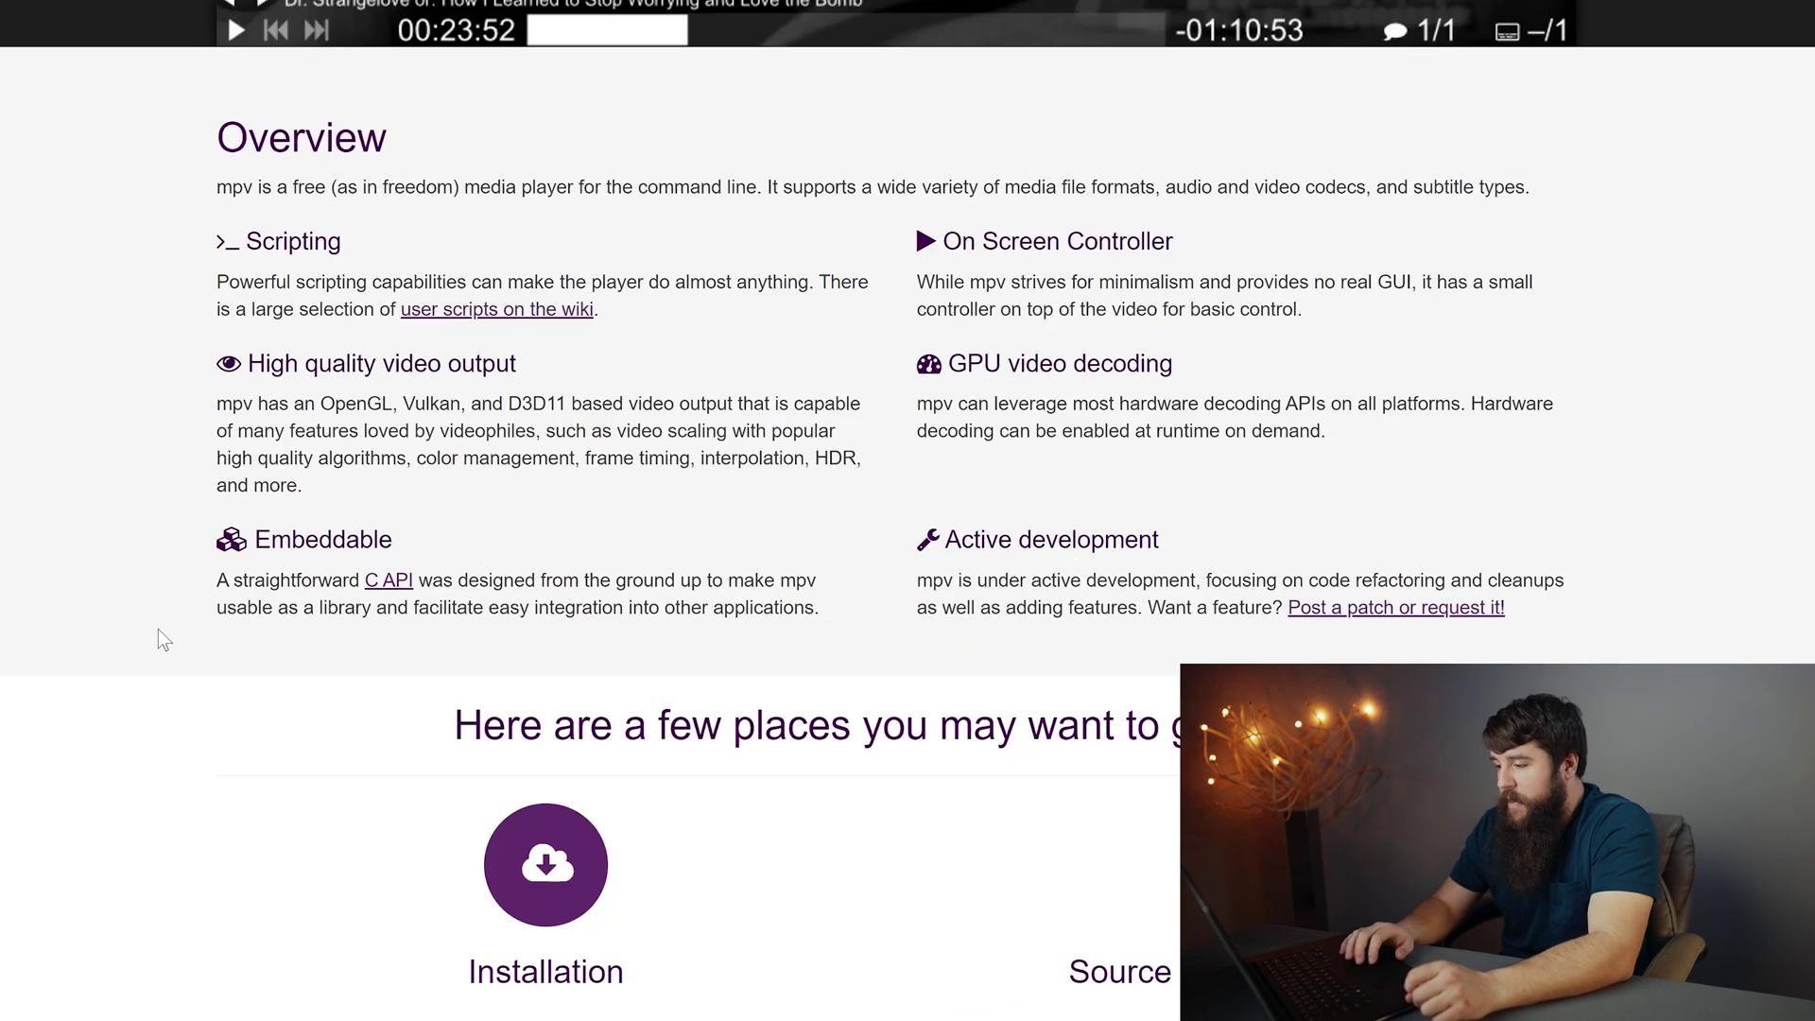
pyautogui.click(552, 884)
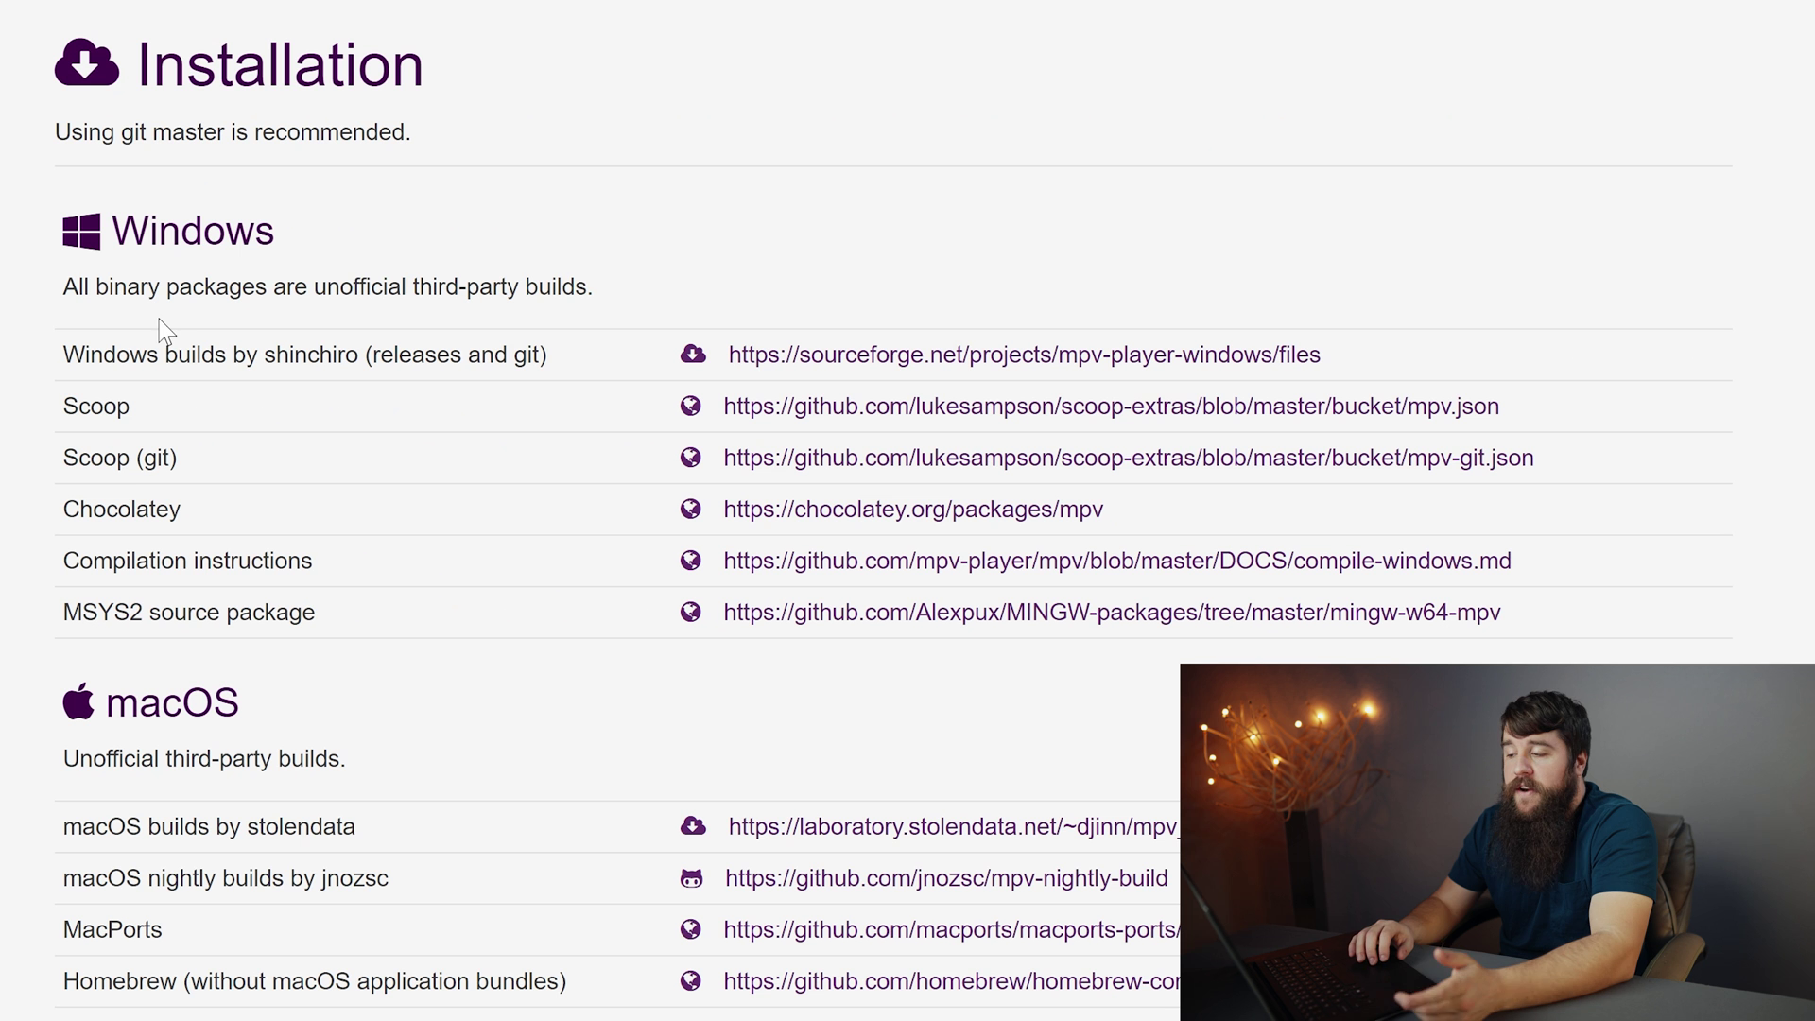
pyautogui.click(855, 365)
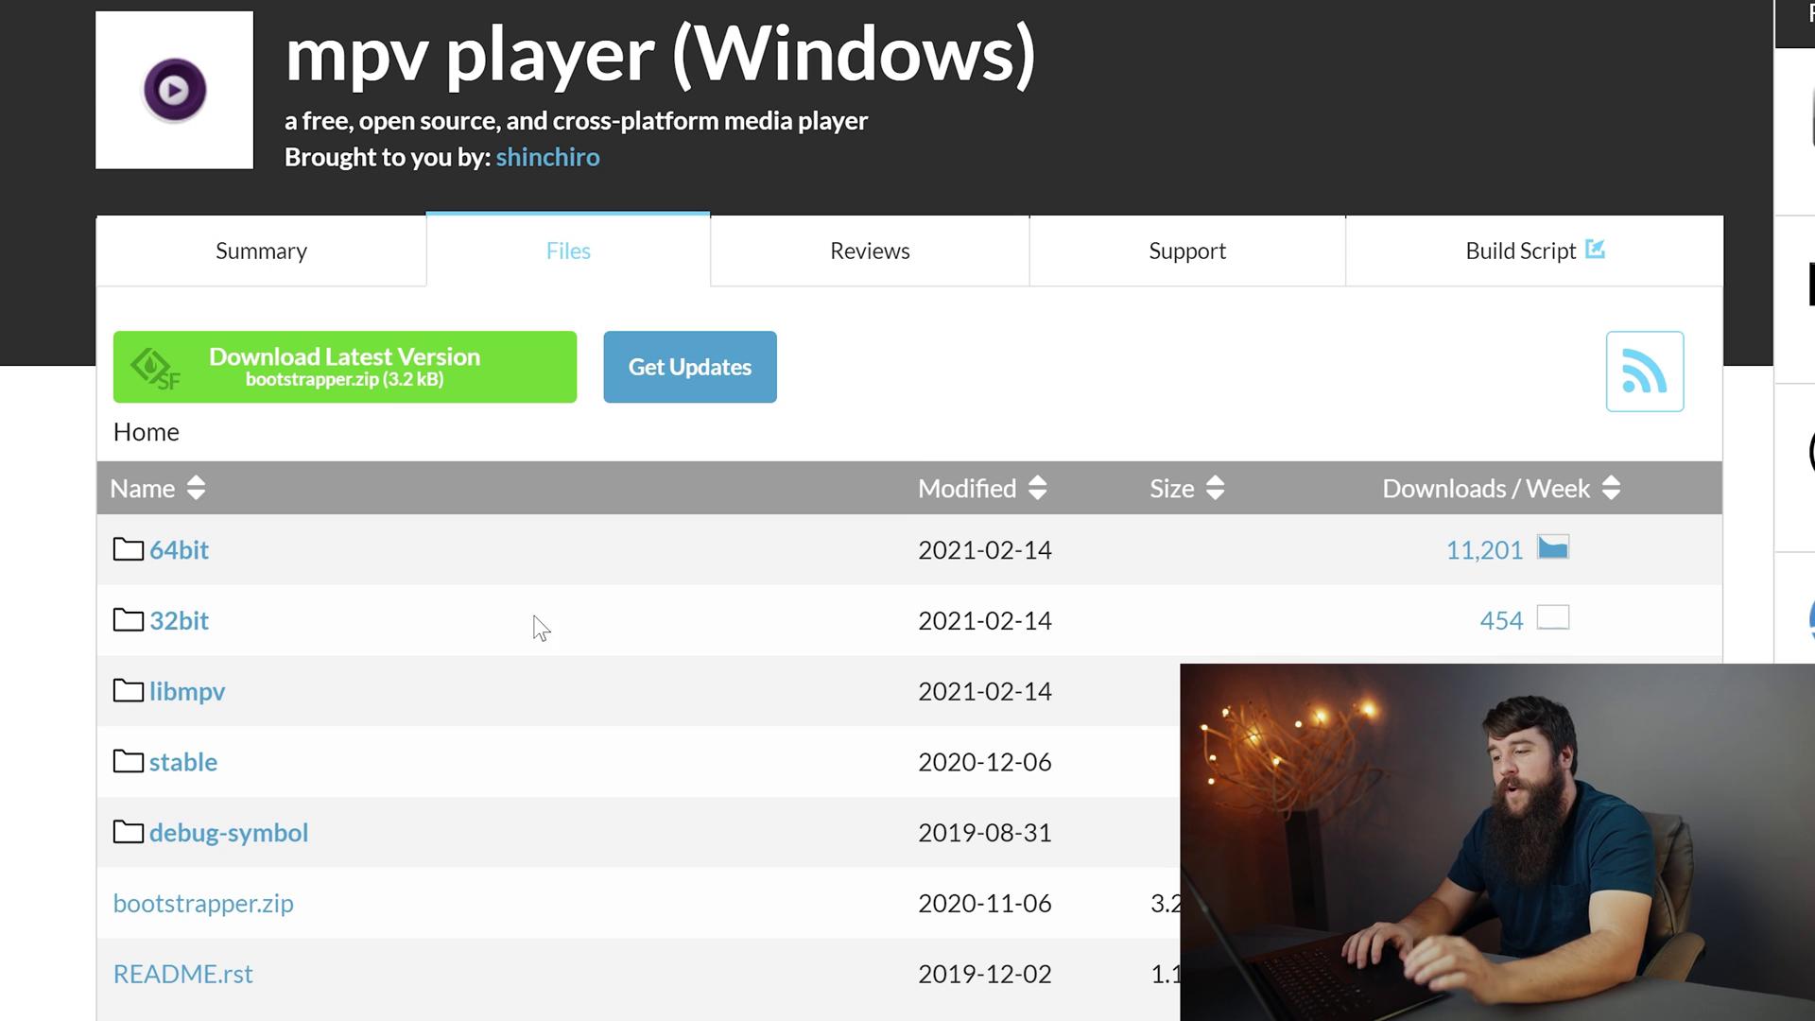
pyautogui.click(183, 761)
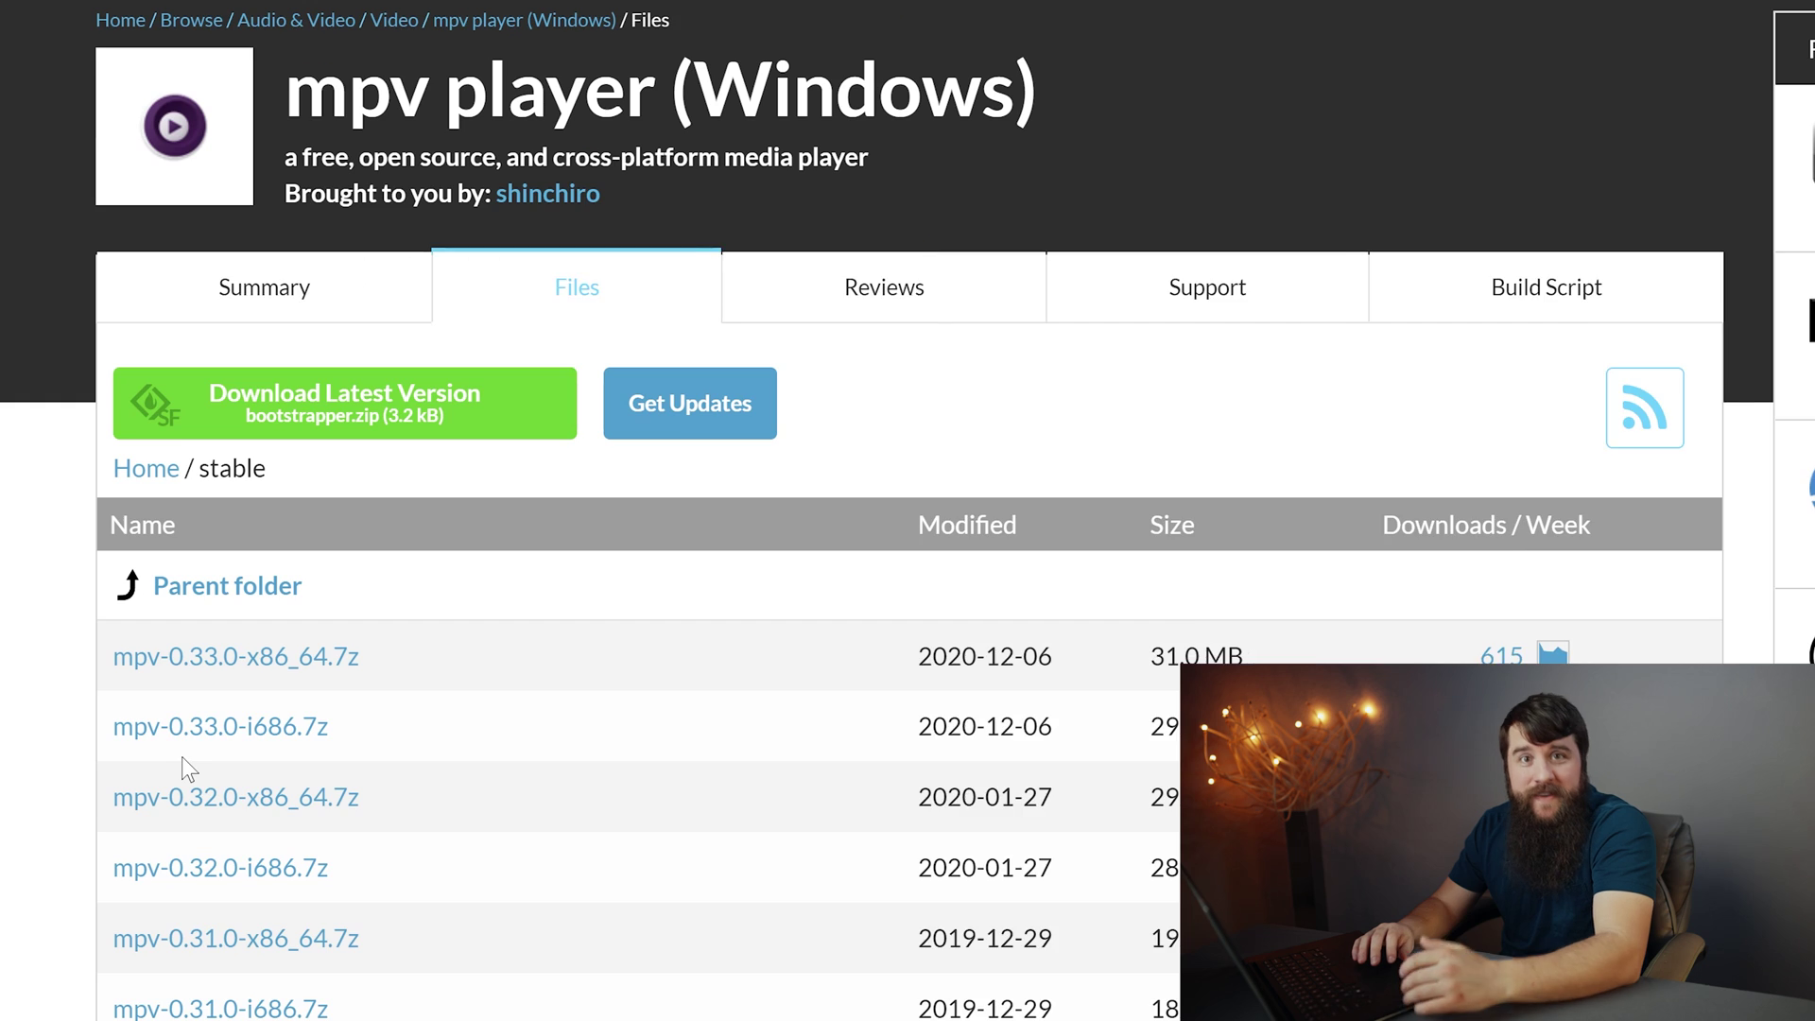
pyautogui.scroll(-1, 182, 761)
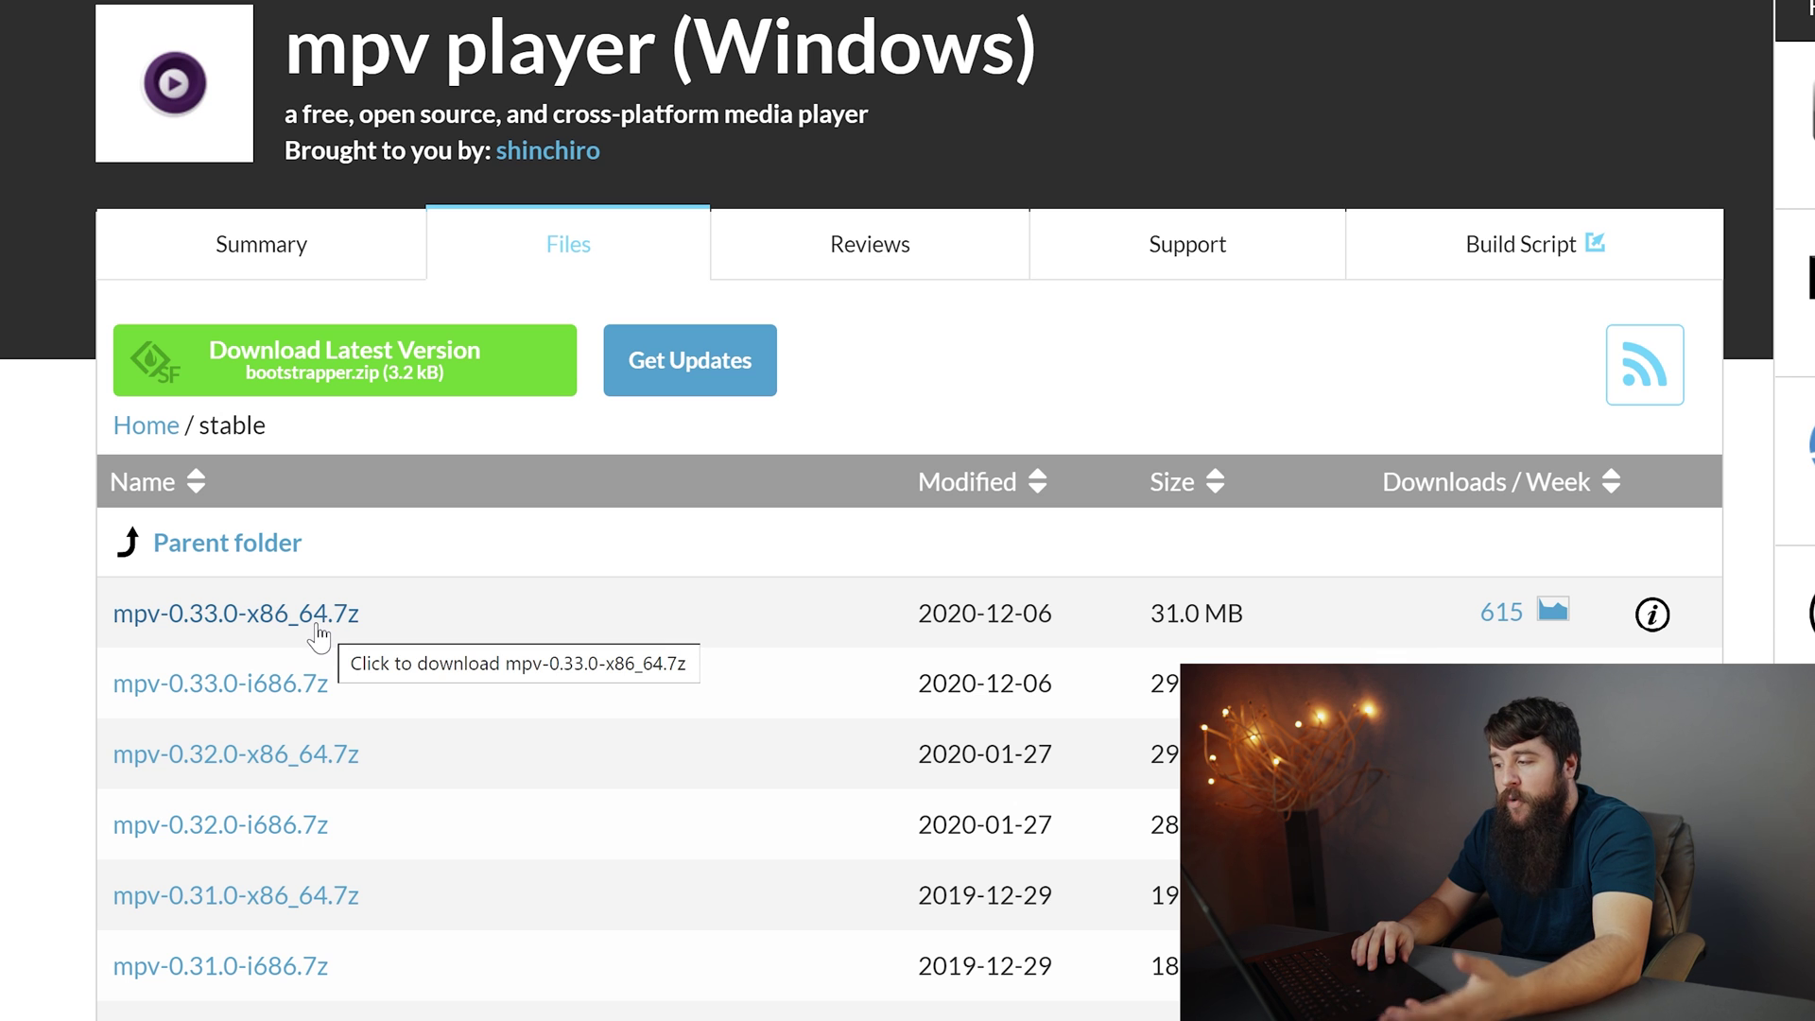
pyautogui.click(309, 639)
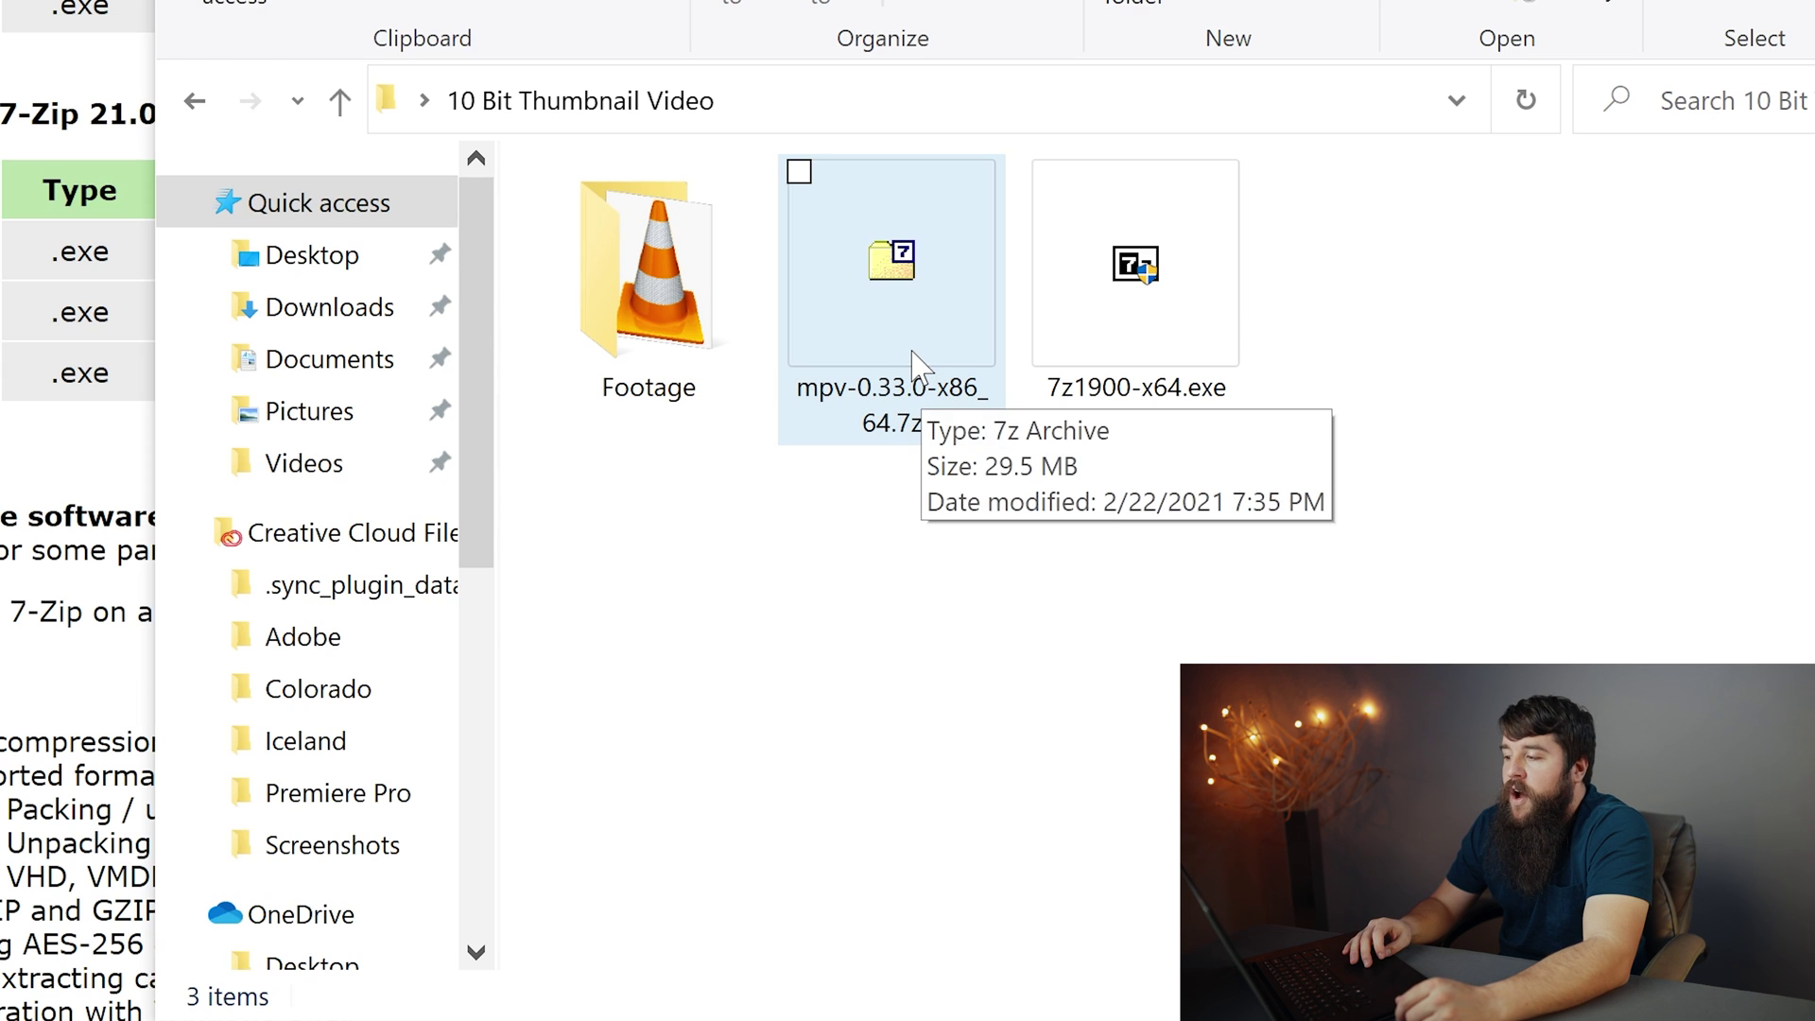
# Extract mpv-0.33.0-x86_64.7z with 7-Zip into a folder of the same name and locate mpv.exe inside it
pyautogui.rightClick(911, 364)
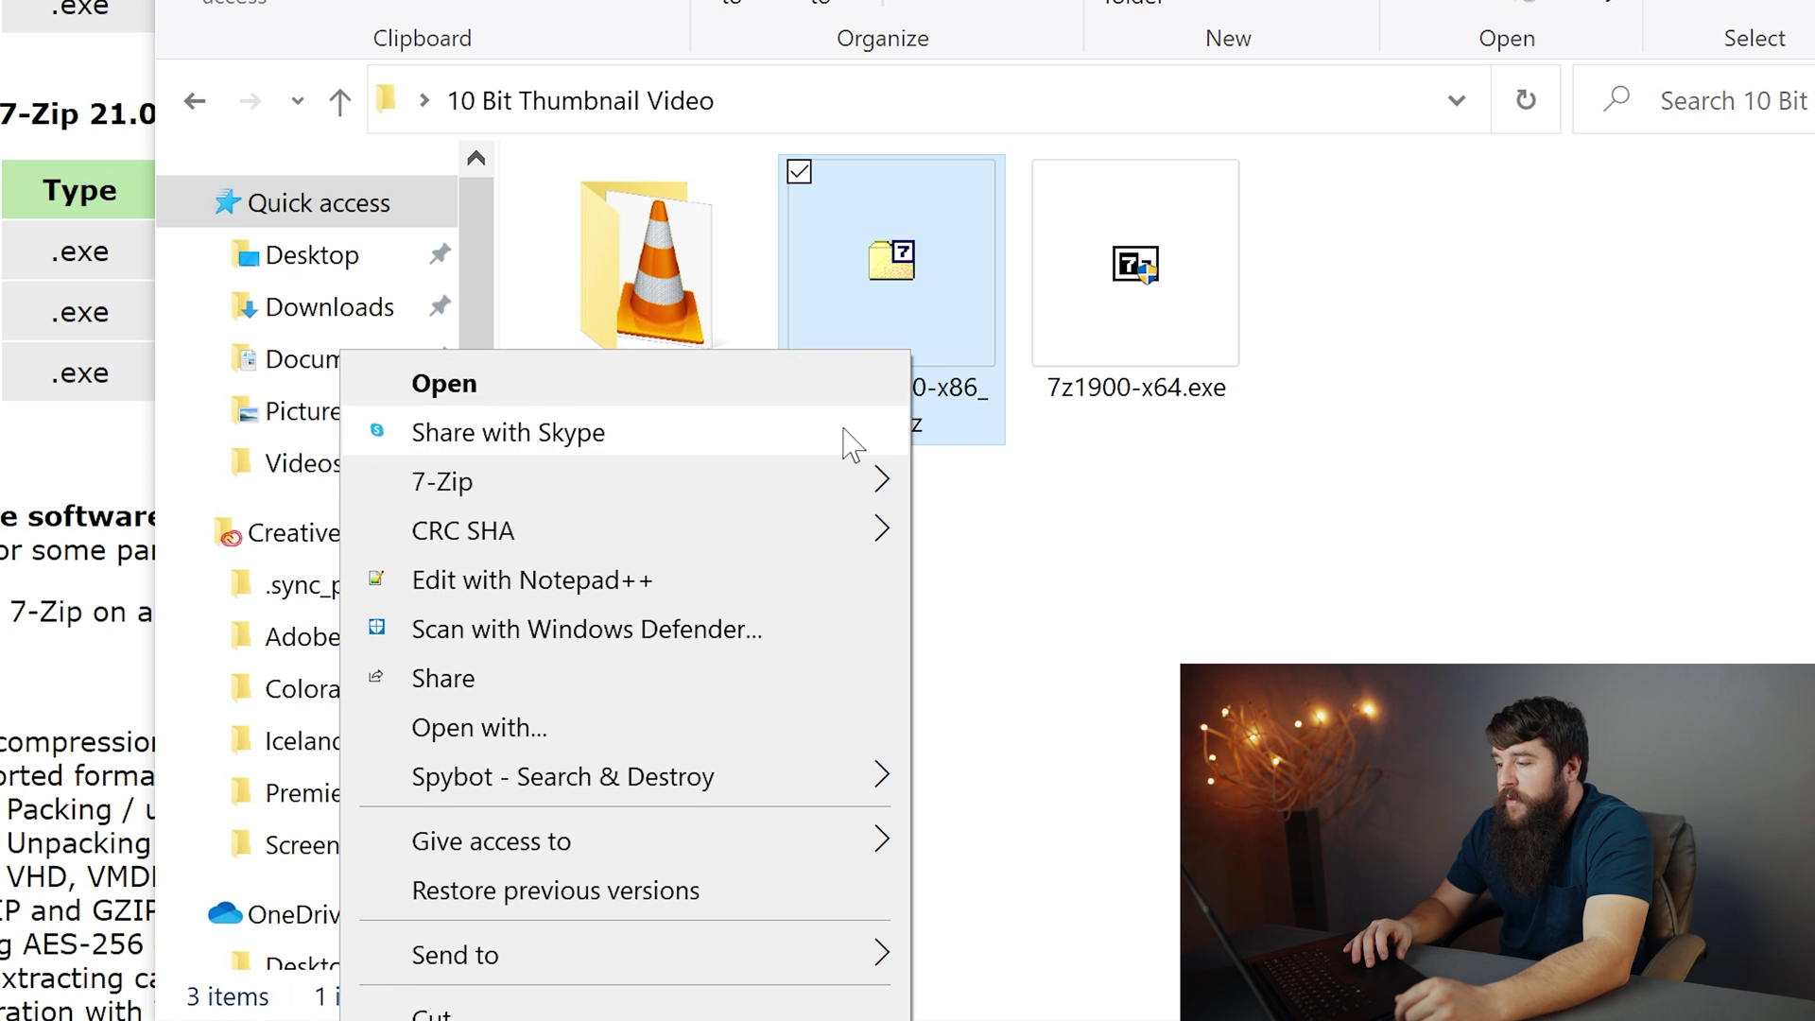
pyautogui.moveTo(802, 502)
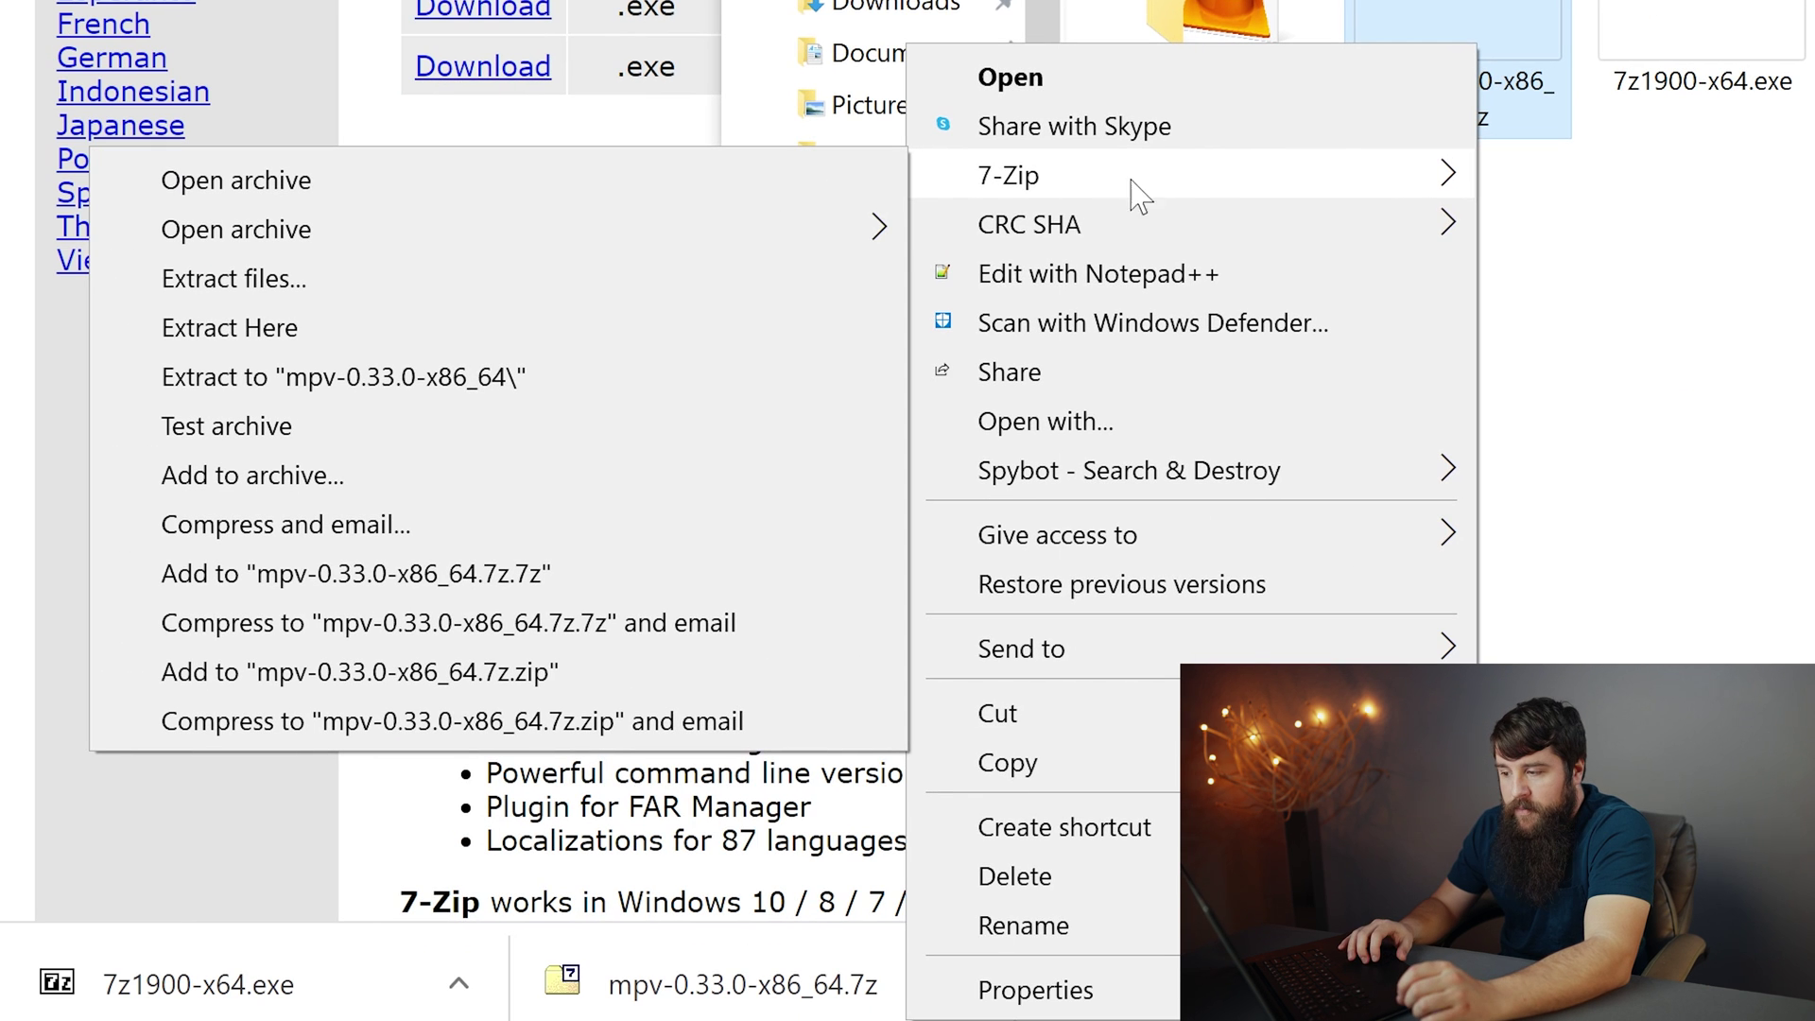
pyautogui.click(600, 377)
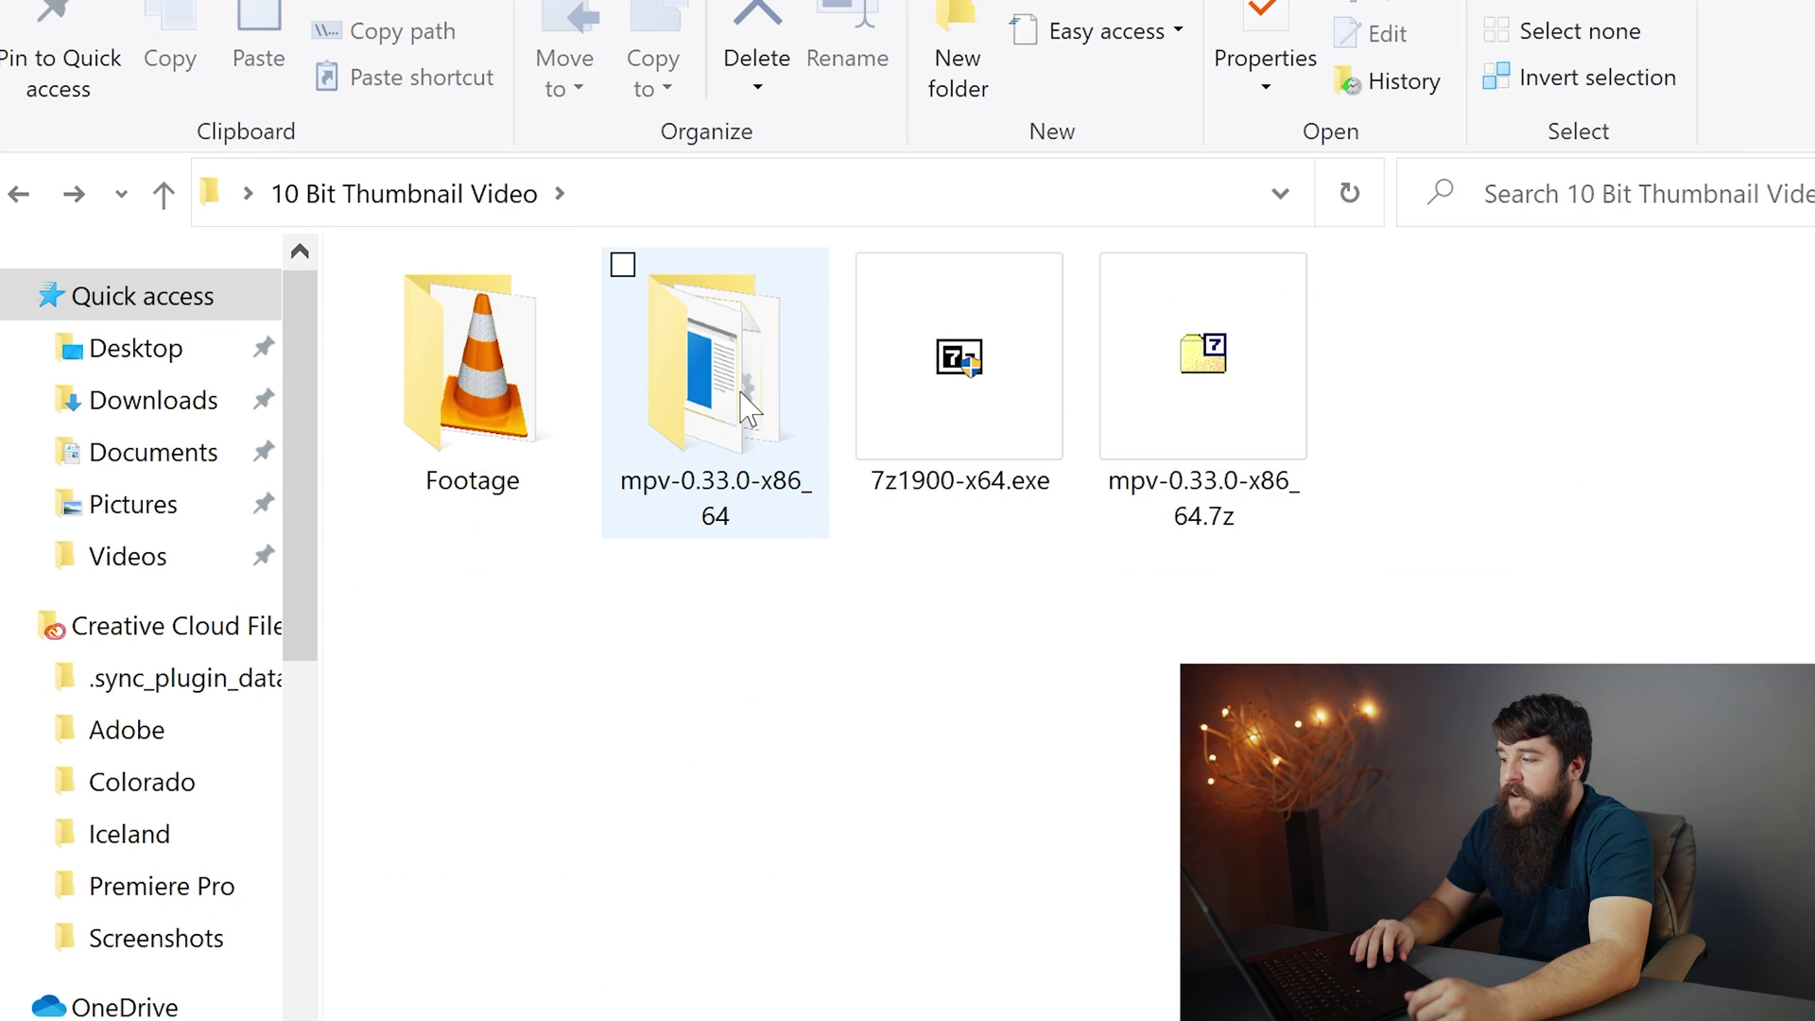
pyautogui.doubleClick(741, 393)
pyautogui.click(564, 570)
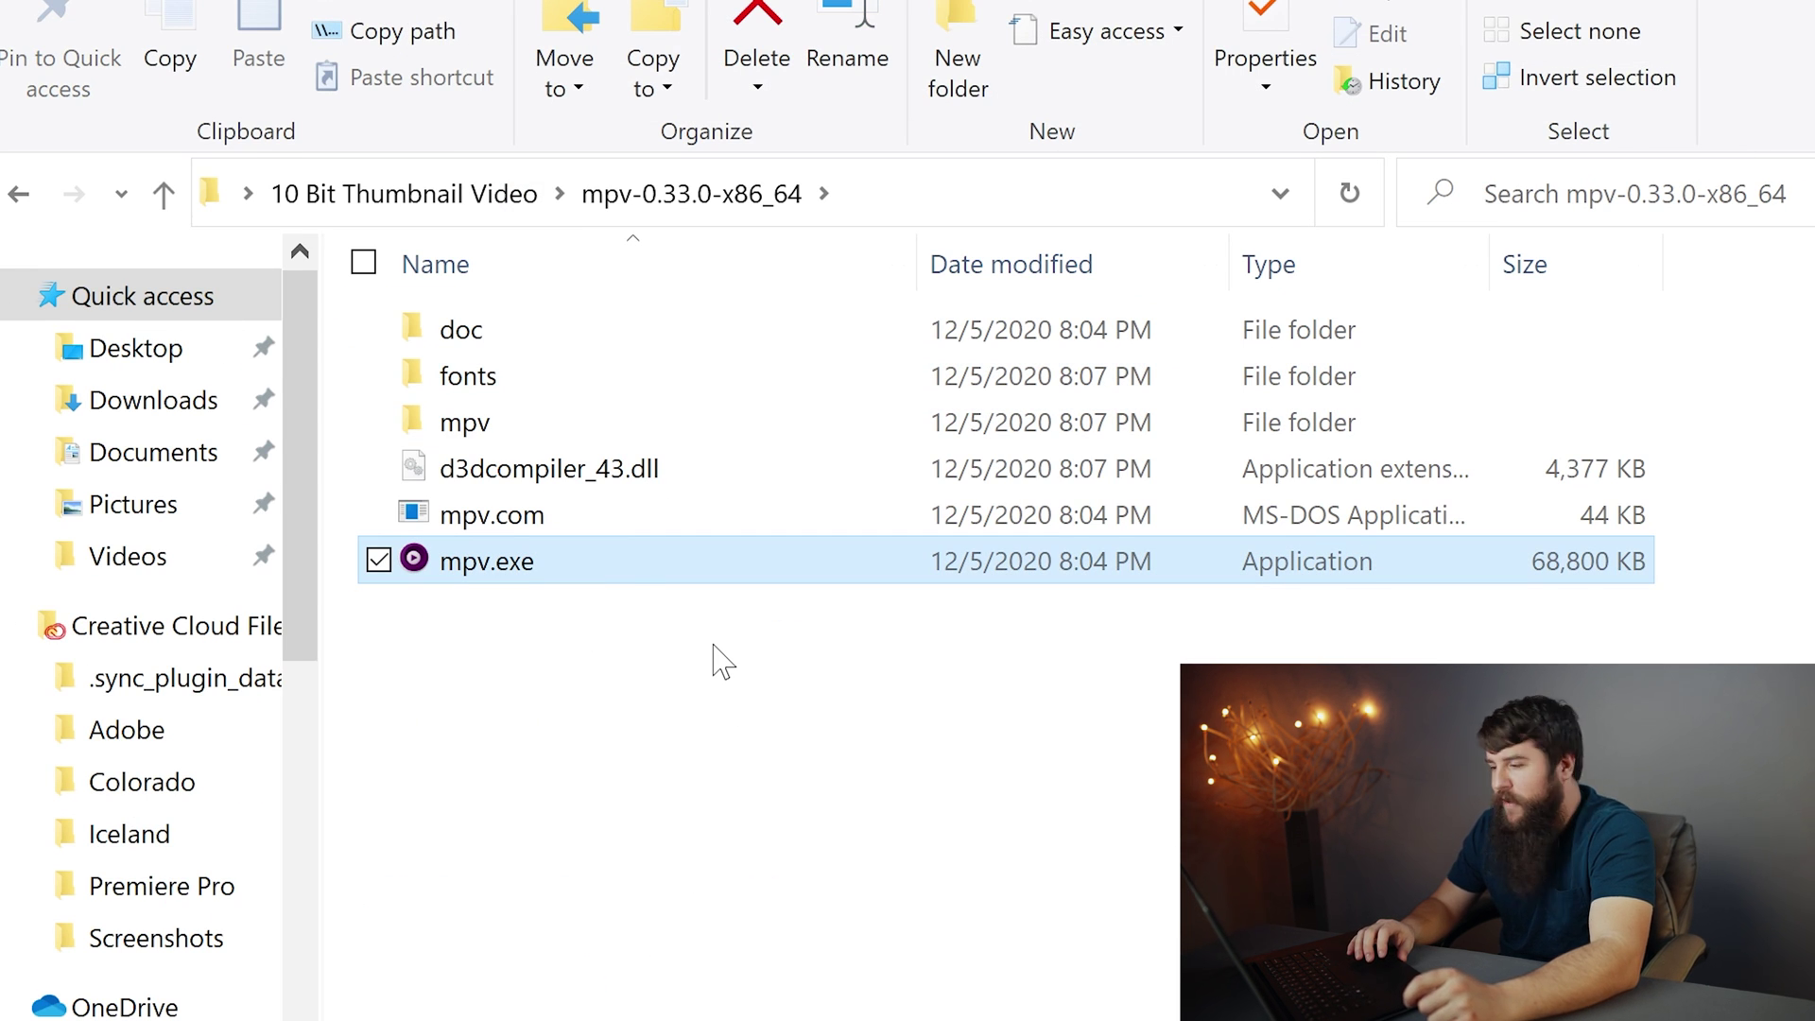
pyautogui.click(656, 757)
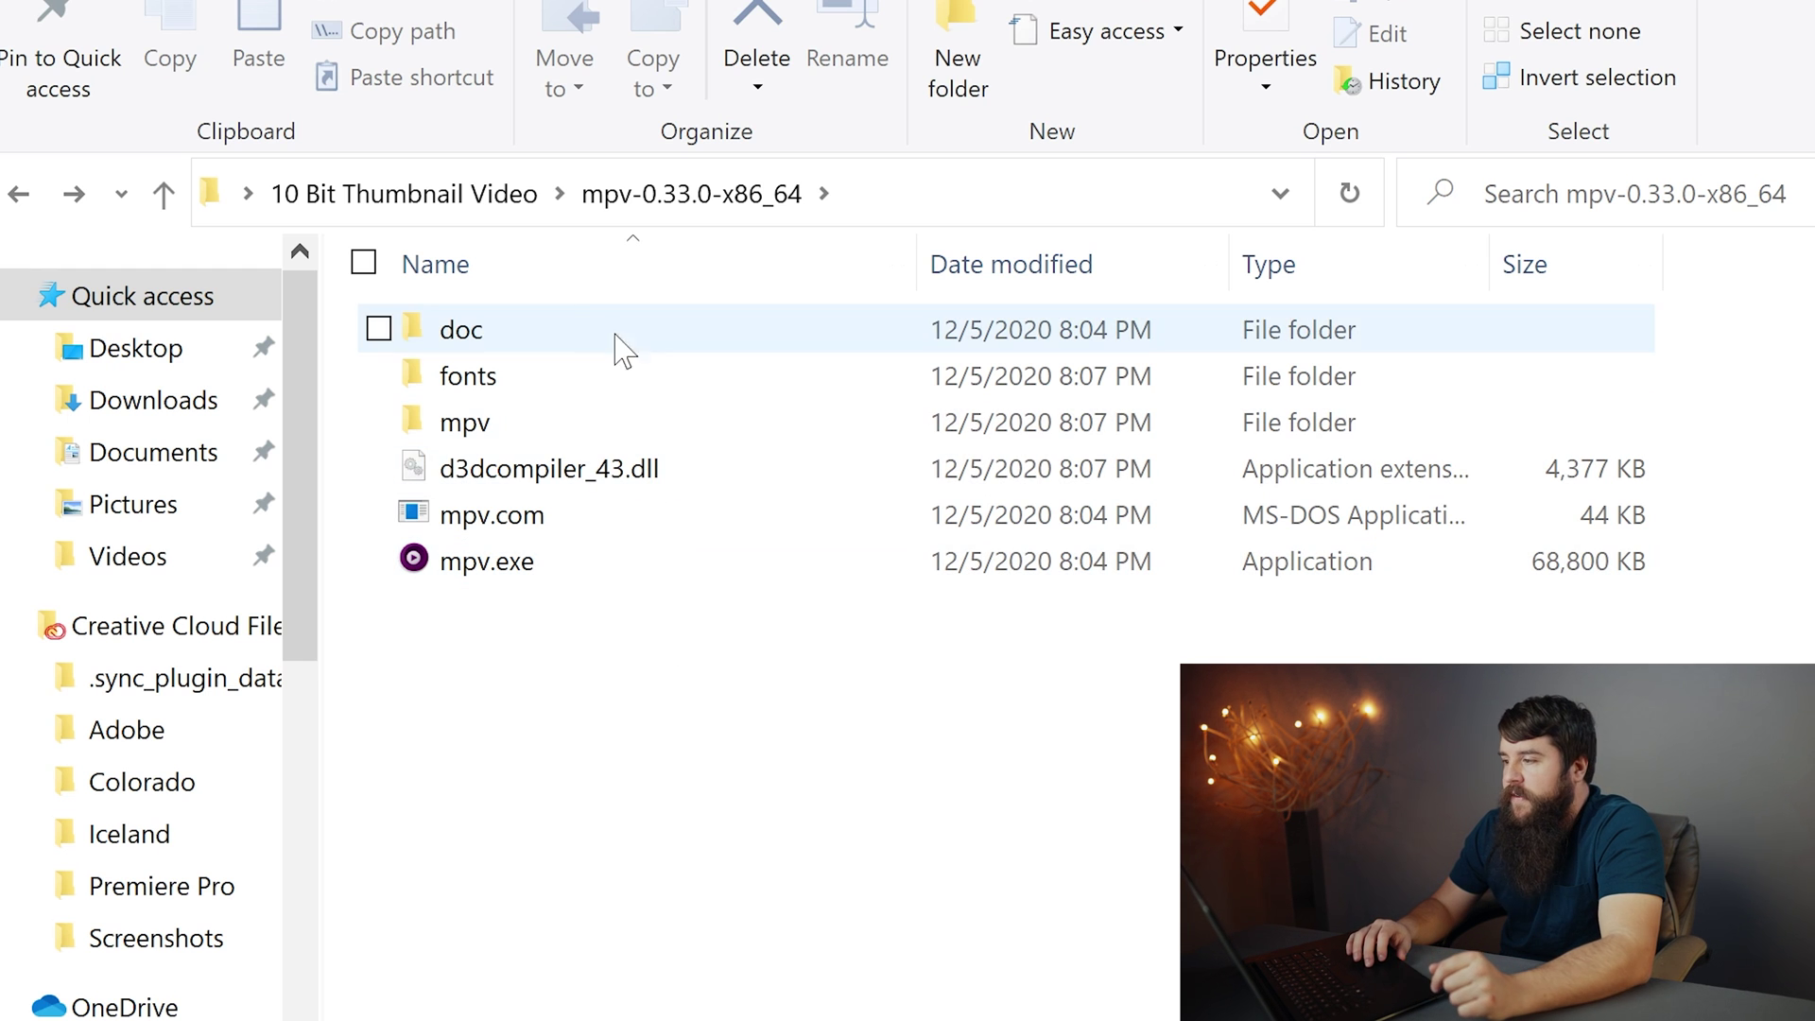
# Go to the Footage folder in 10 Bit Thumbnail Video and start choosing another app to open C0383.MP4
pyautogui.click(478, 199)
pyautogui.doubleClick(444, 322)
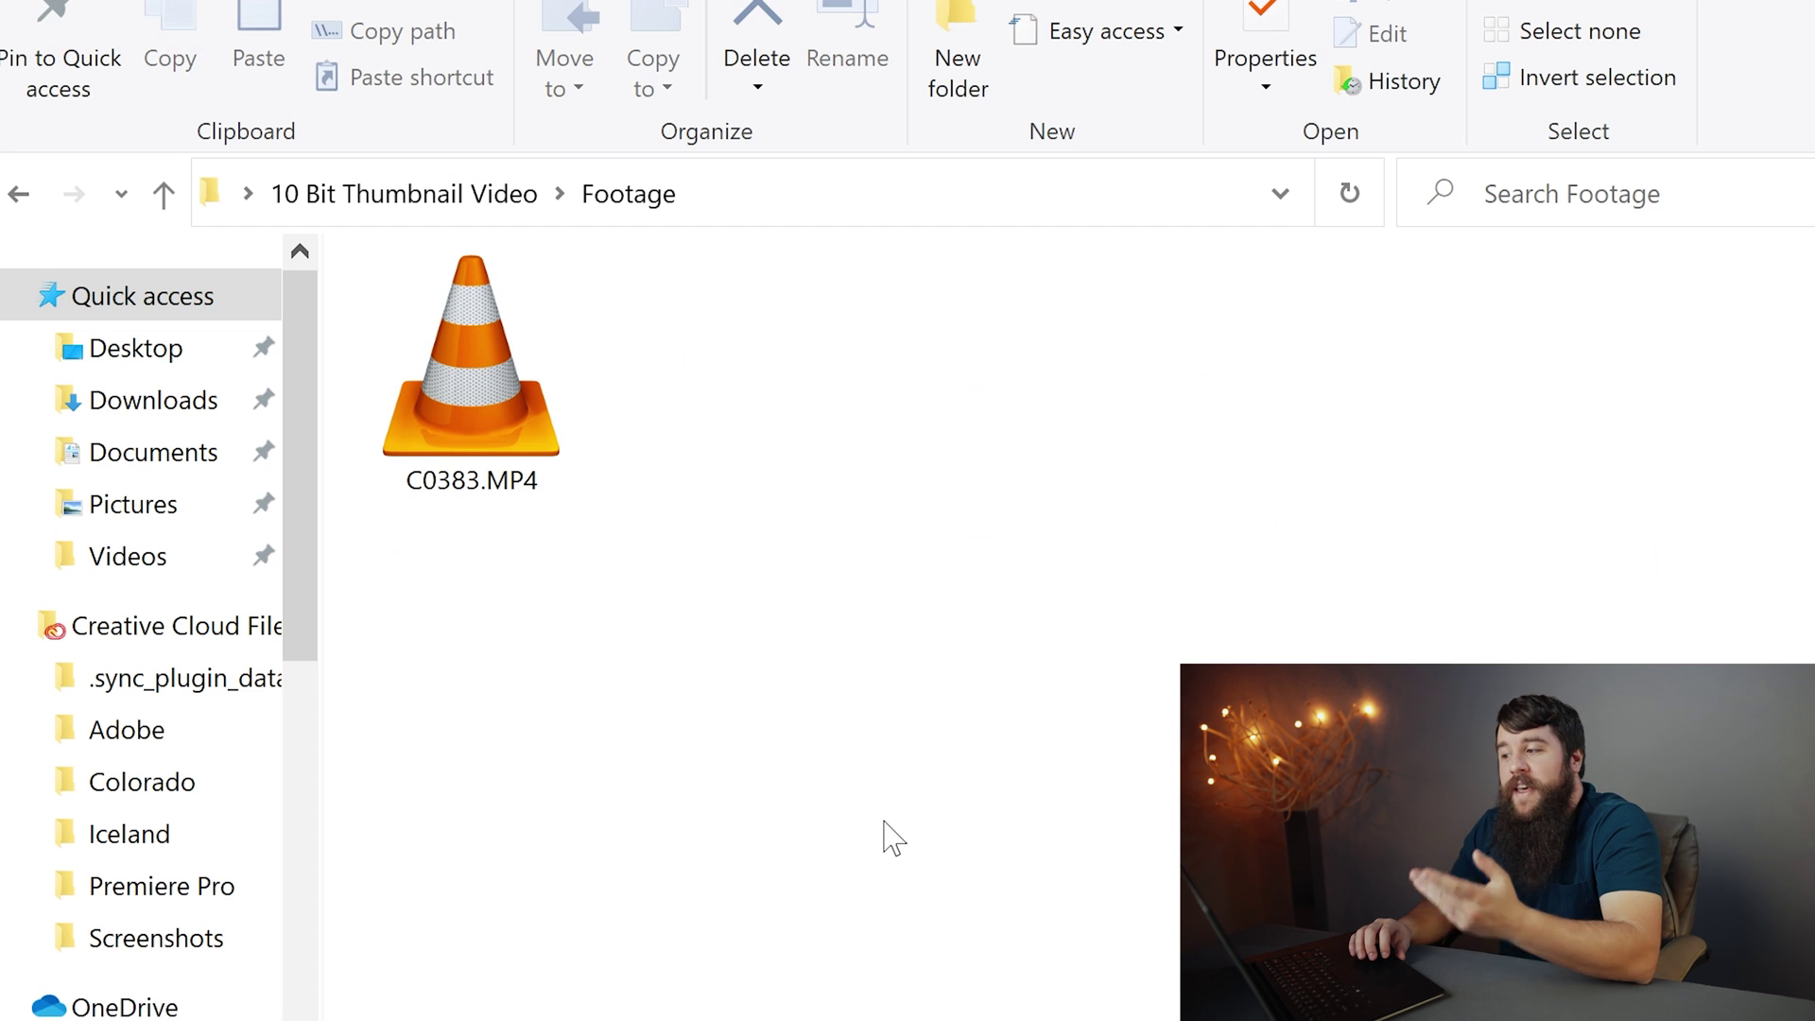
pyautogui.click(472, 359)
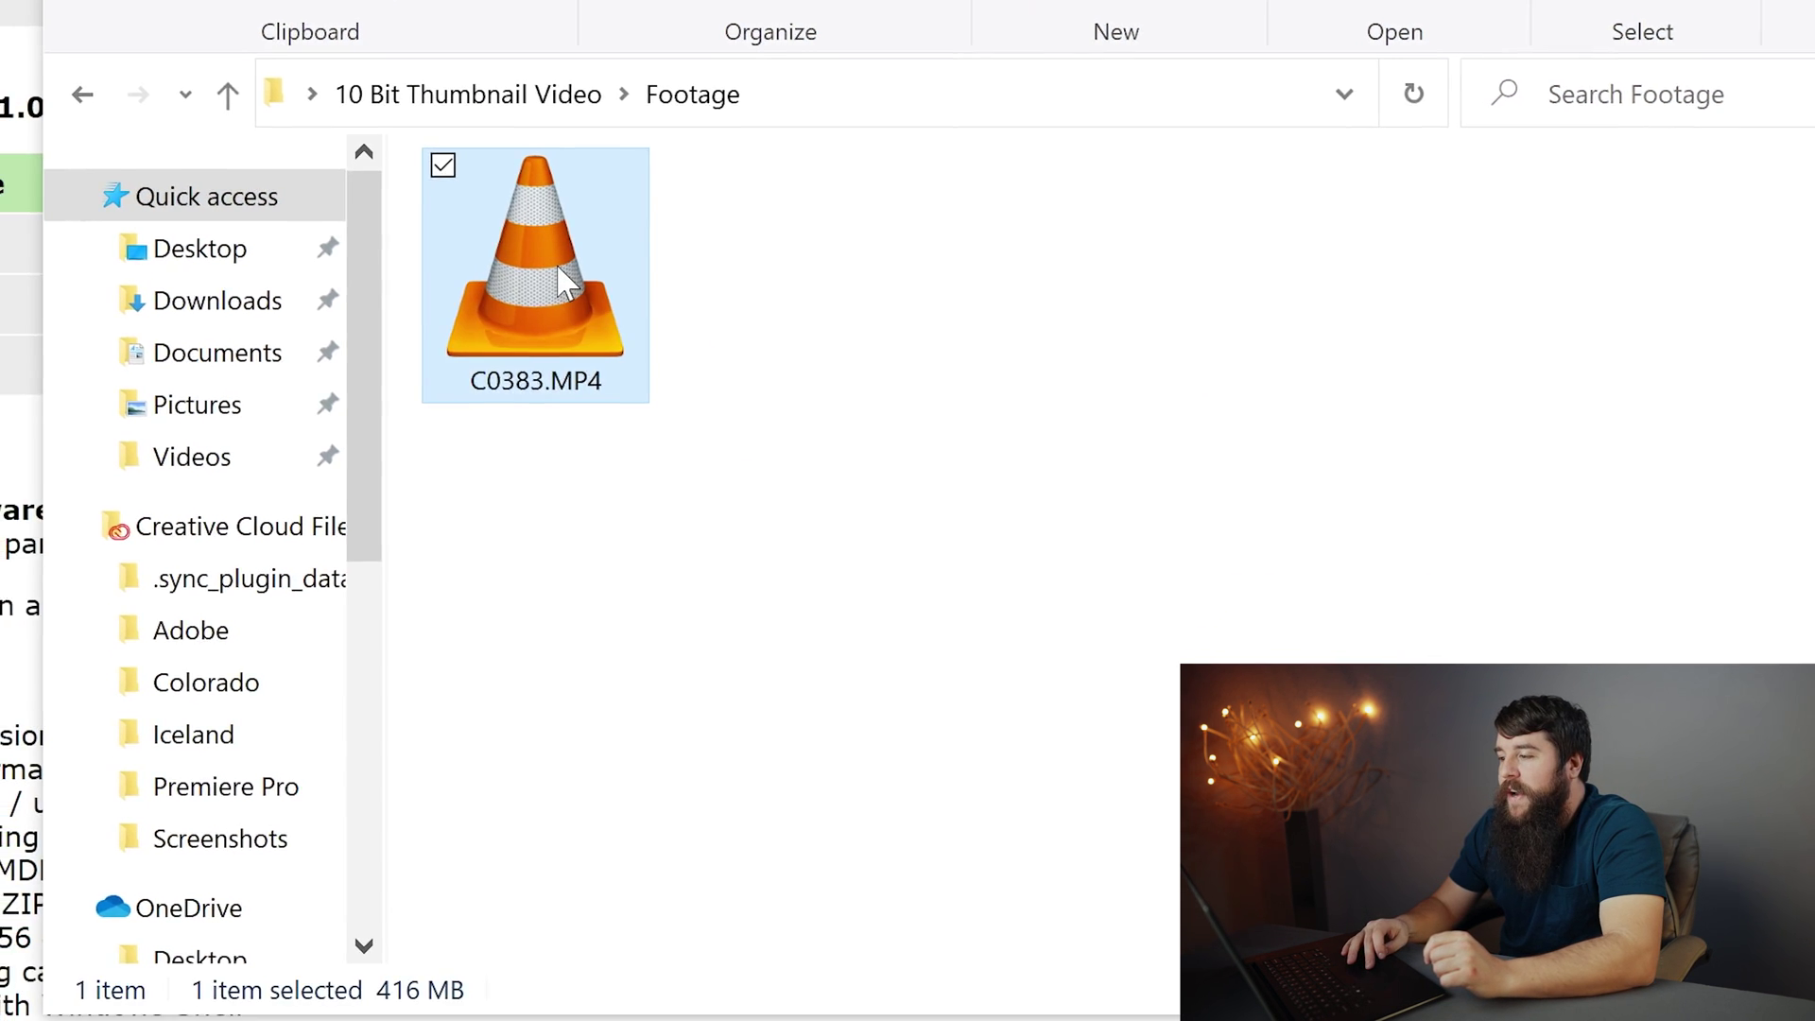
pyautogui.rightClick(493, 321)
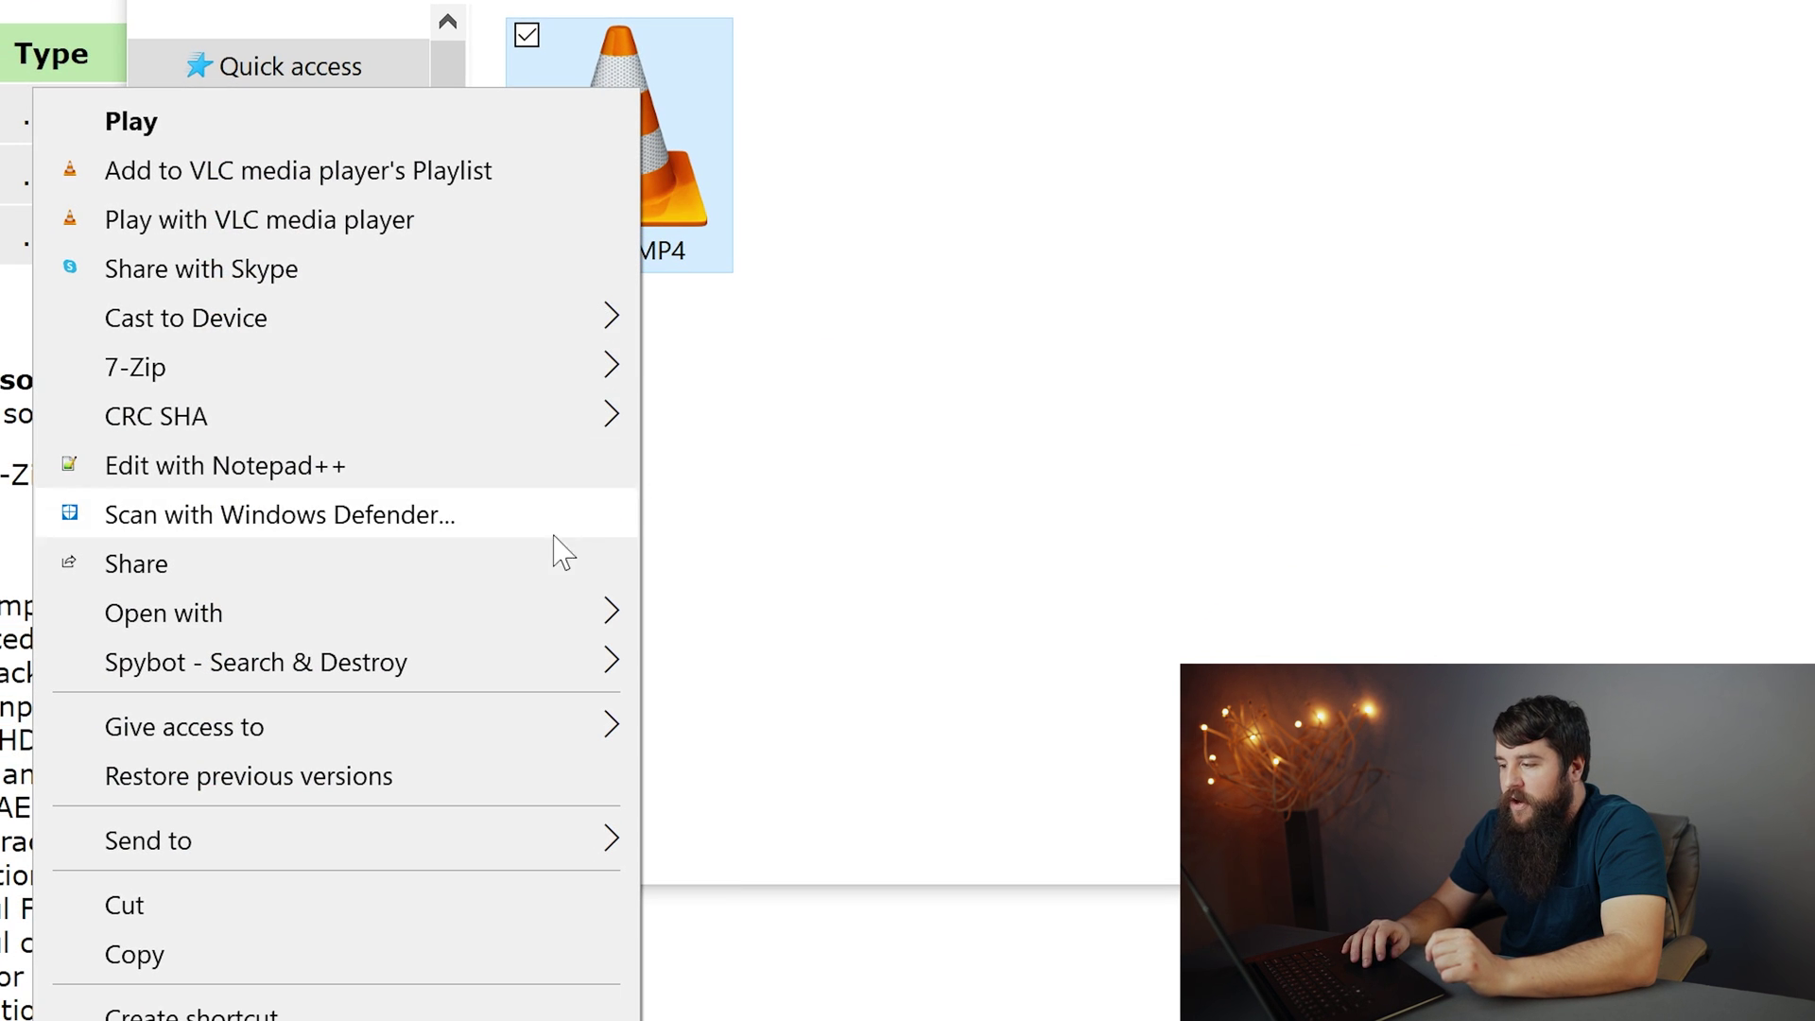
pyautogui.moveTo(527, 622)
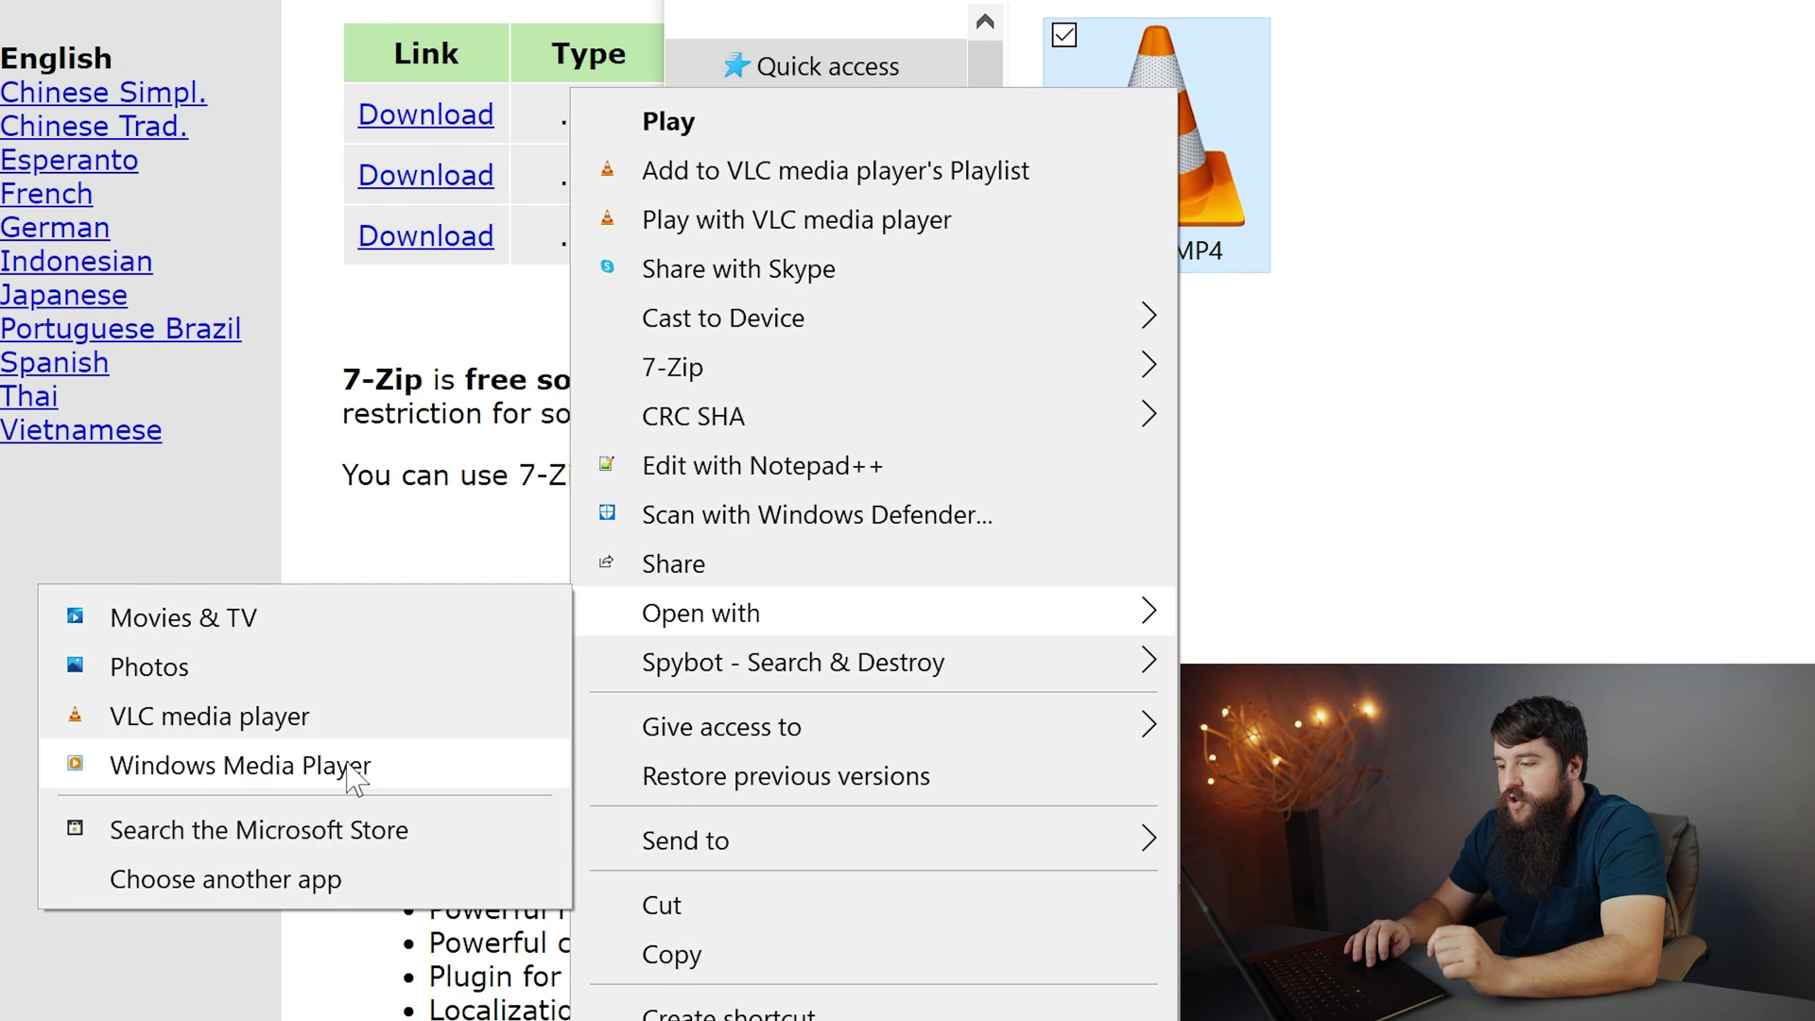
pyautogui.click(293, 881)
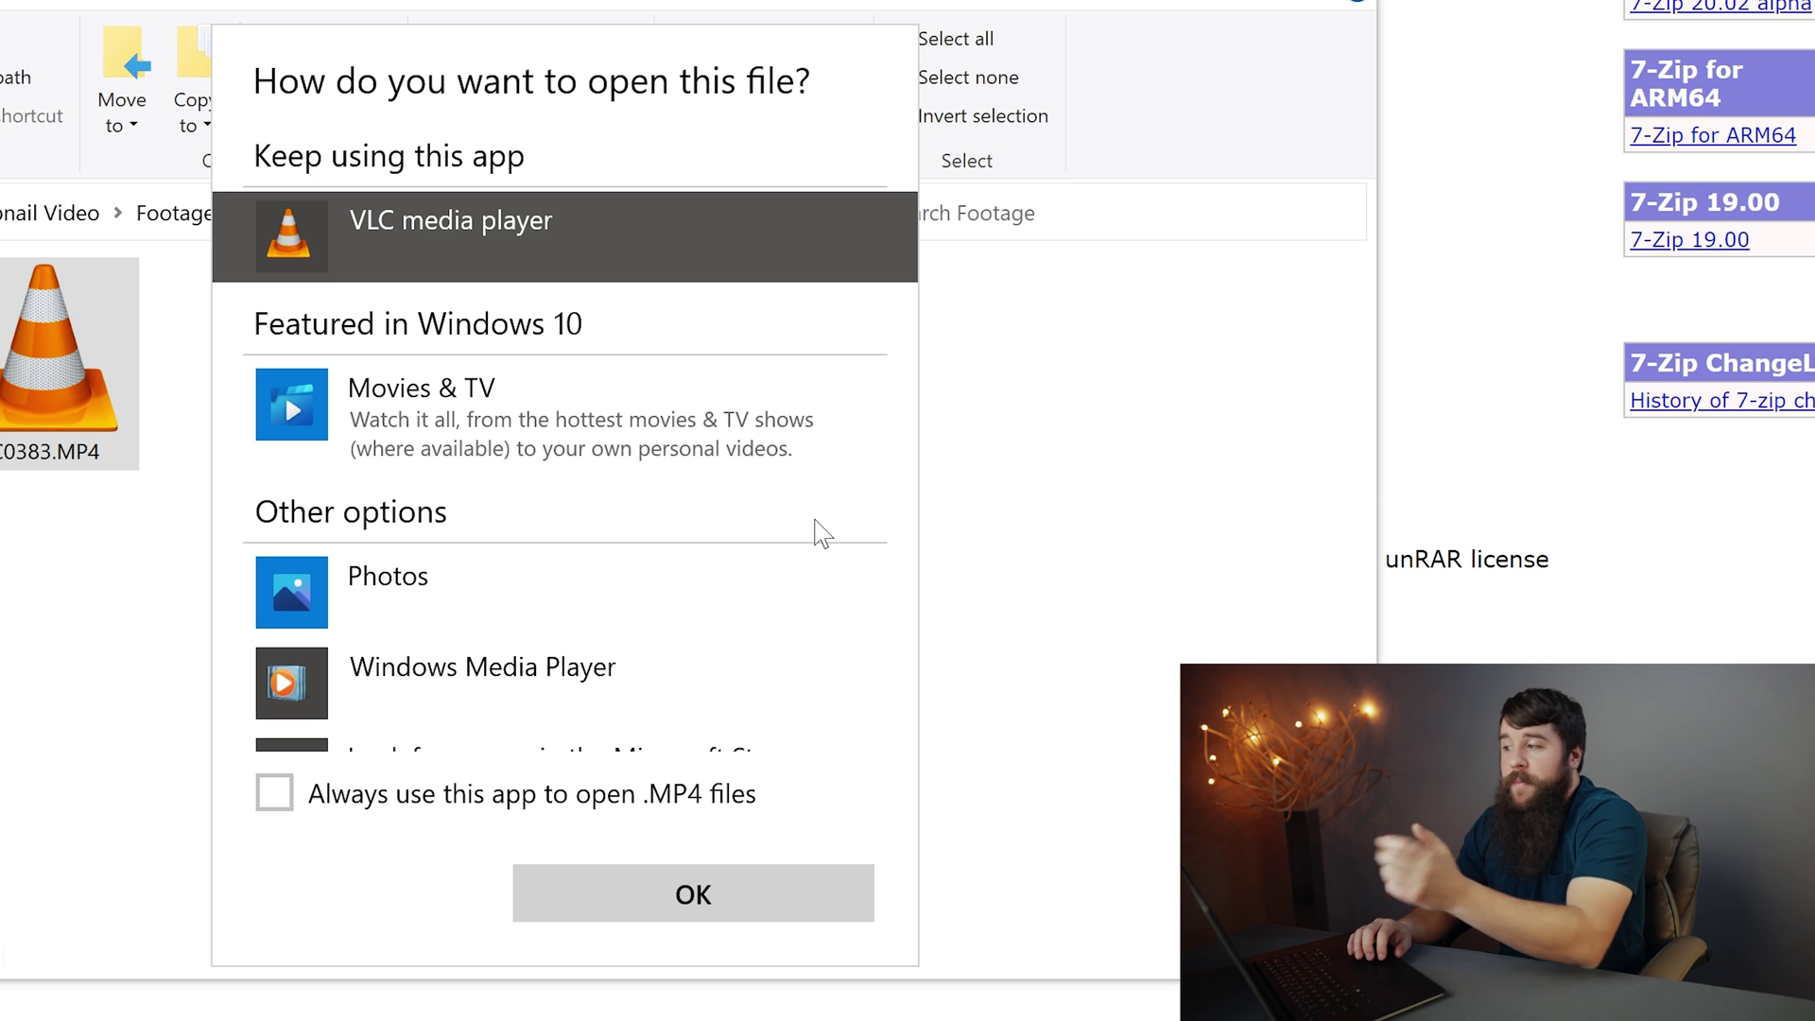
# Look for another app on this PC and pick mpv.exe from the mpv-0.33.0-x86_64 folder to open the video
pyautogui.scroll(-3, 822, 533)
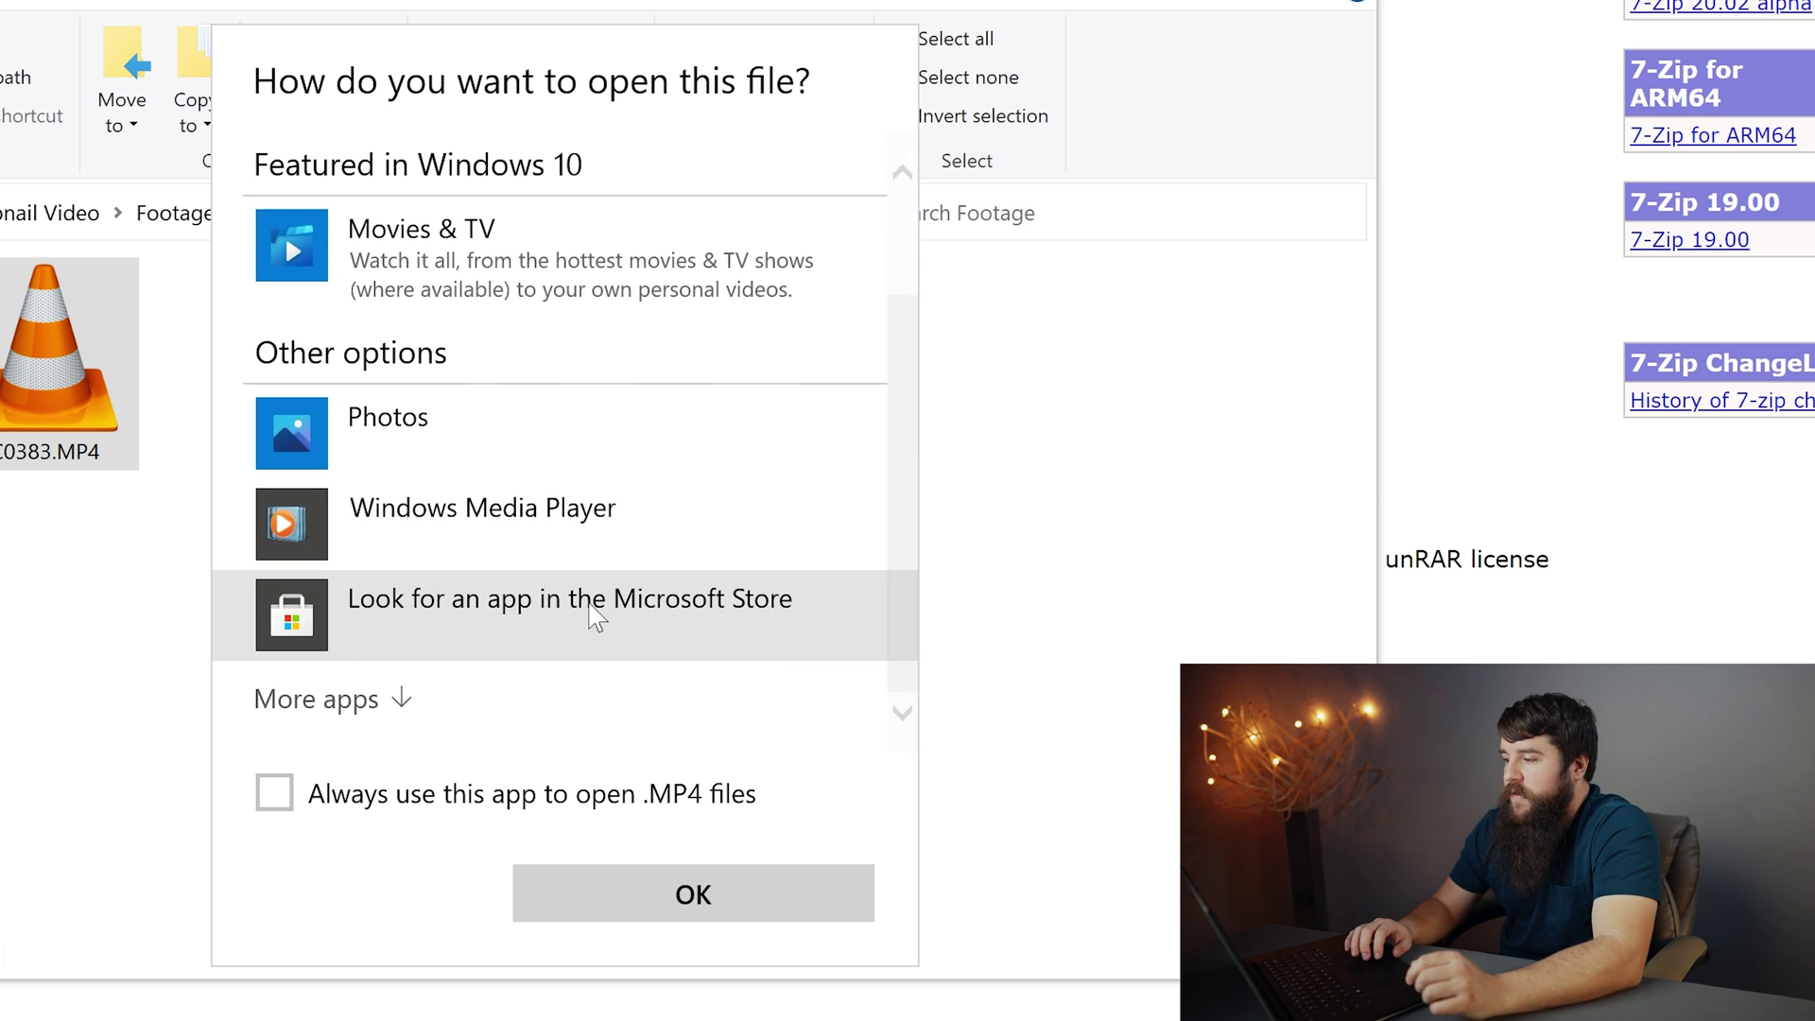
pyautogui.click(361, 700)
pyautogui.scroll(-5, 635, 669)
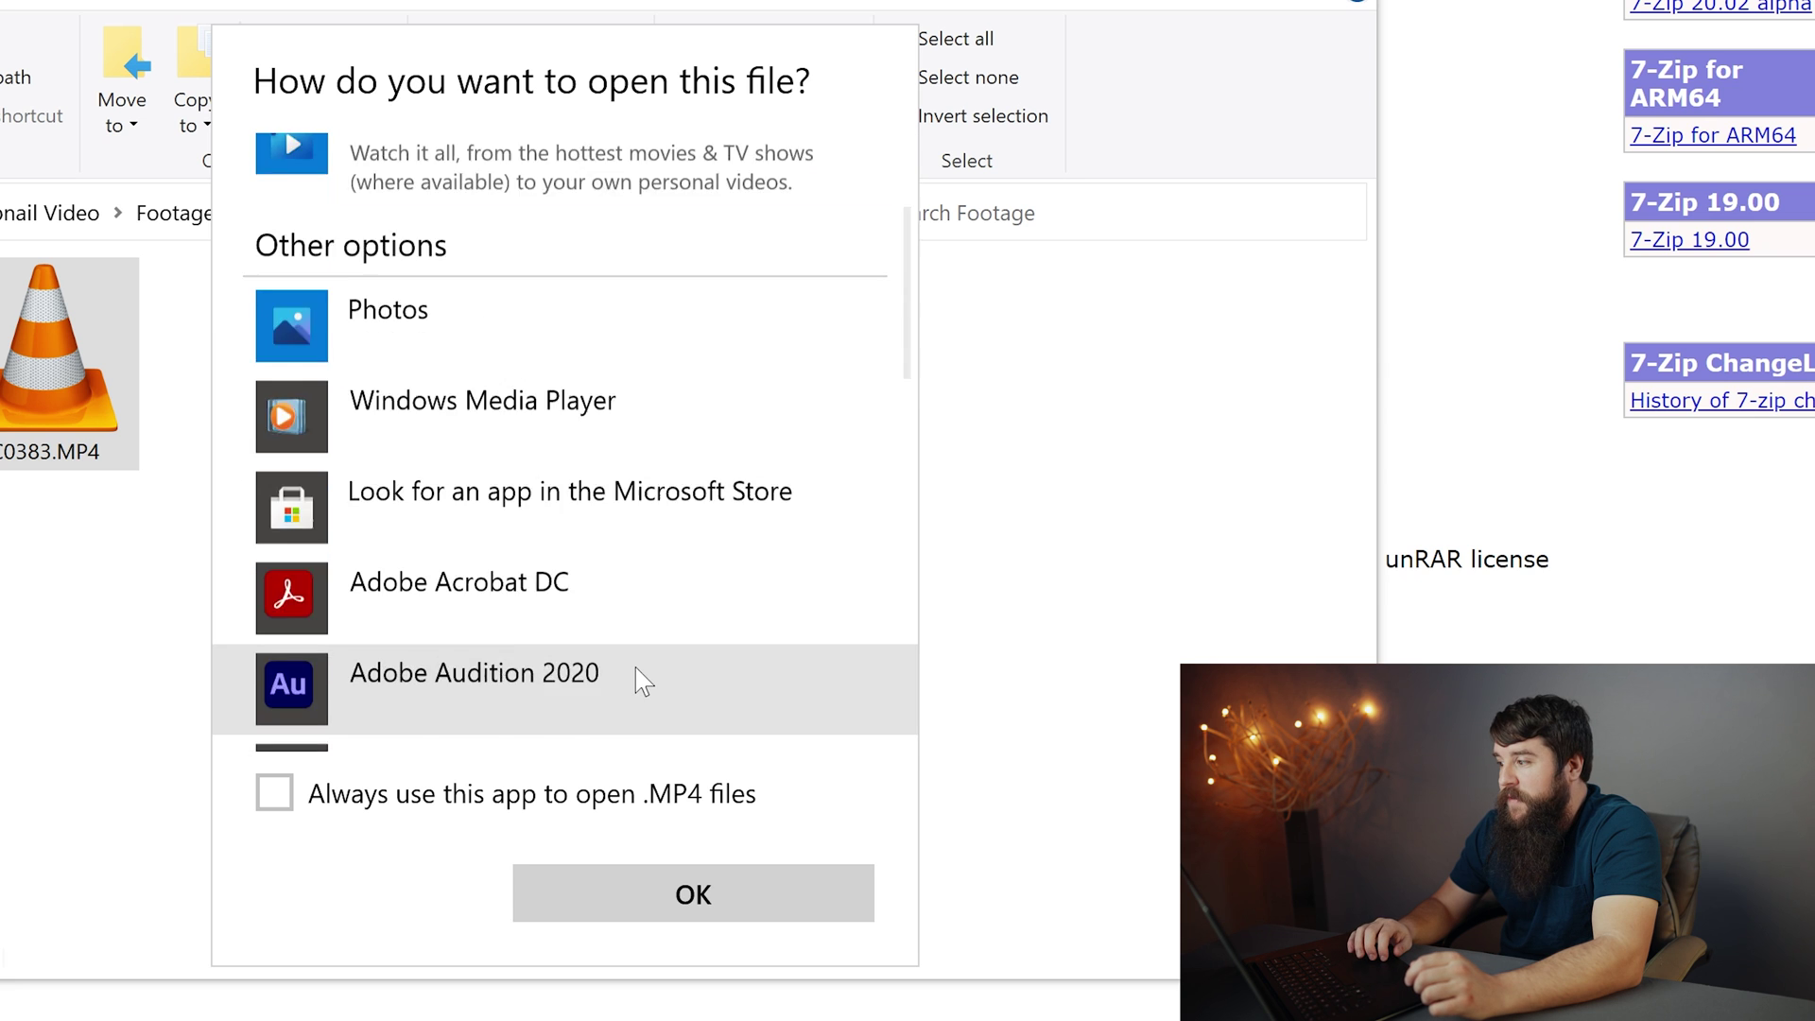
pyautogui.scroll(-10, 635, 669)
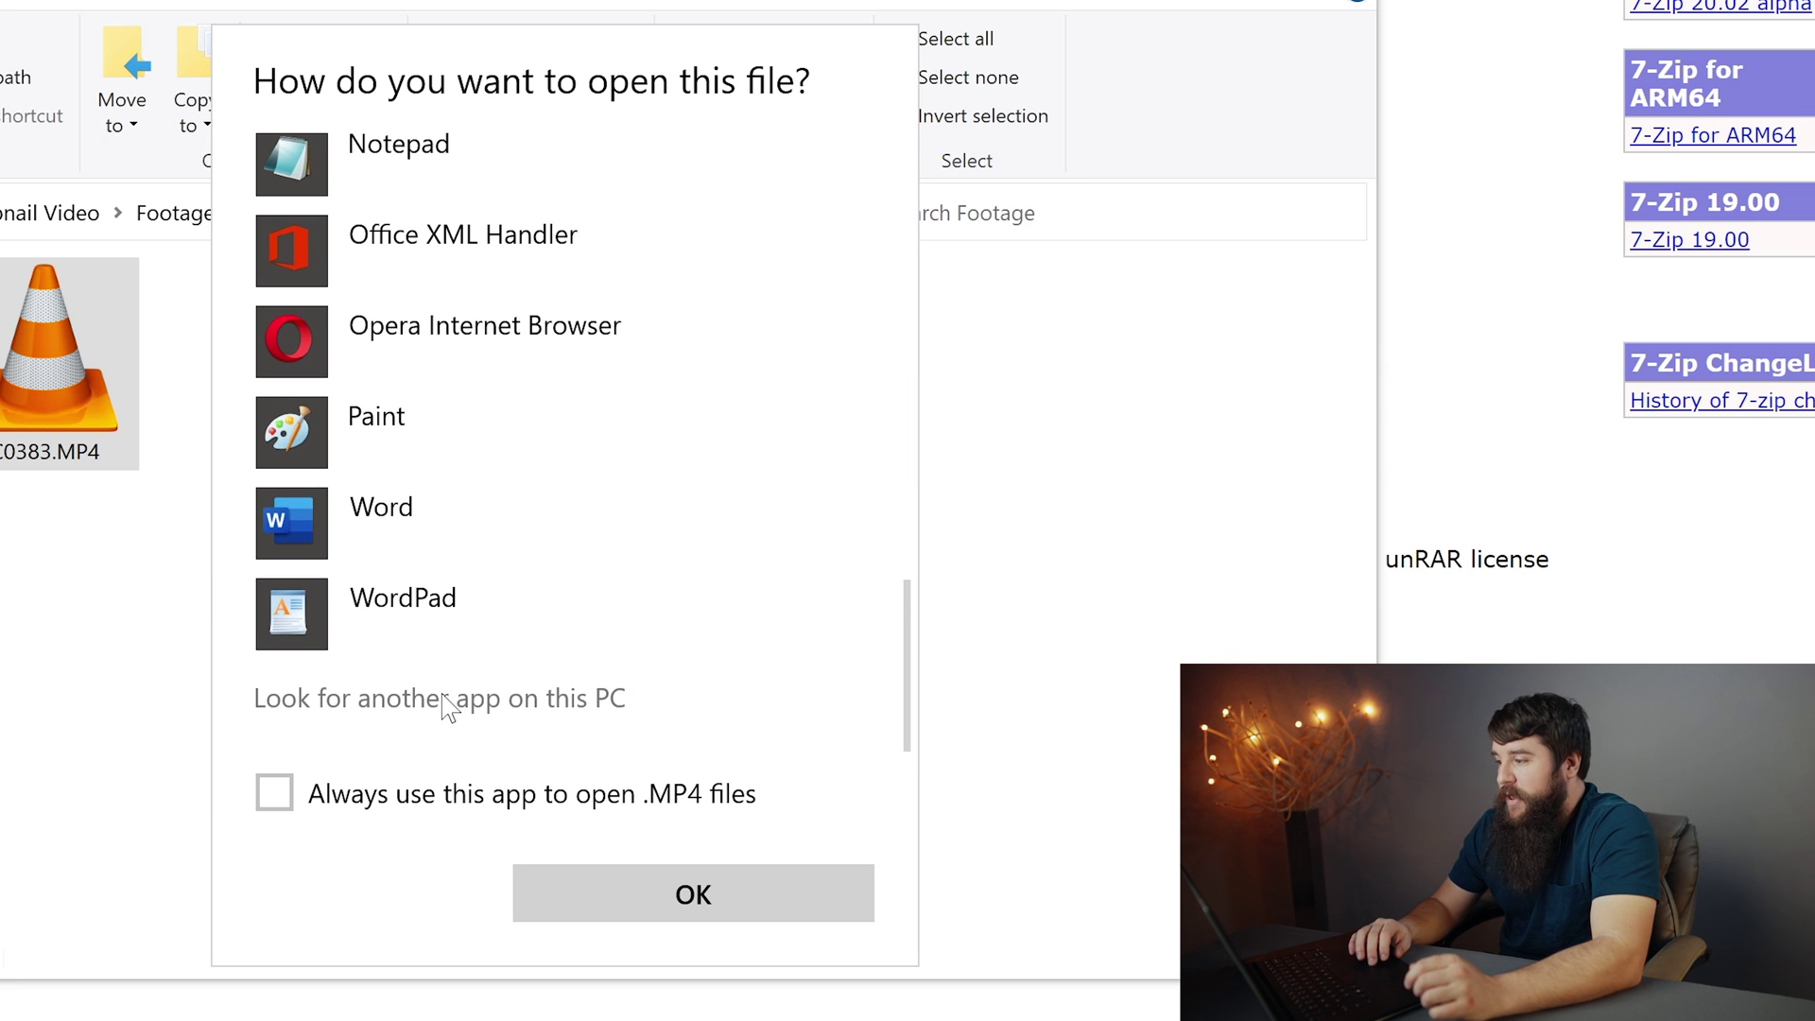
pyautogui.click(448, 699)
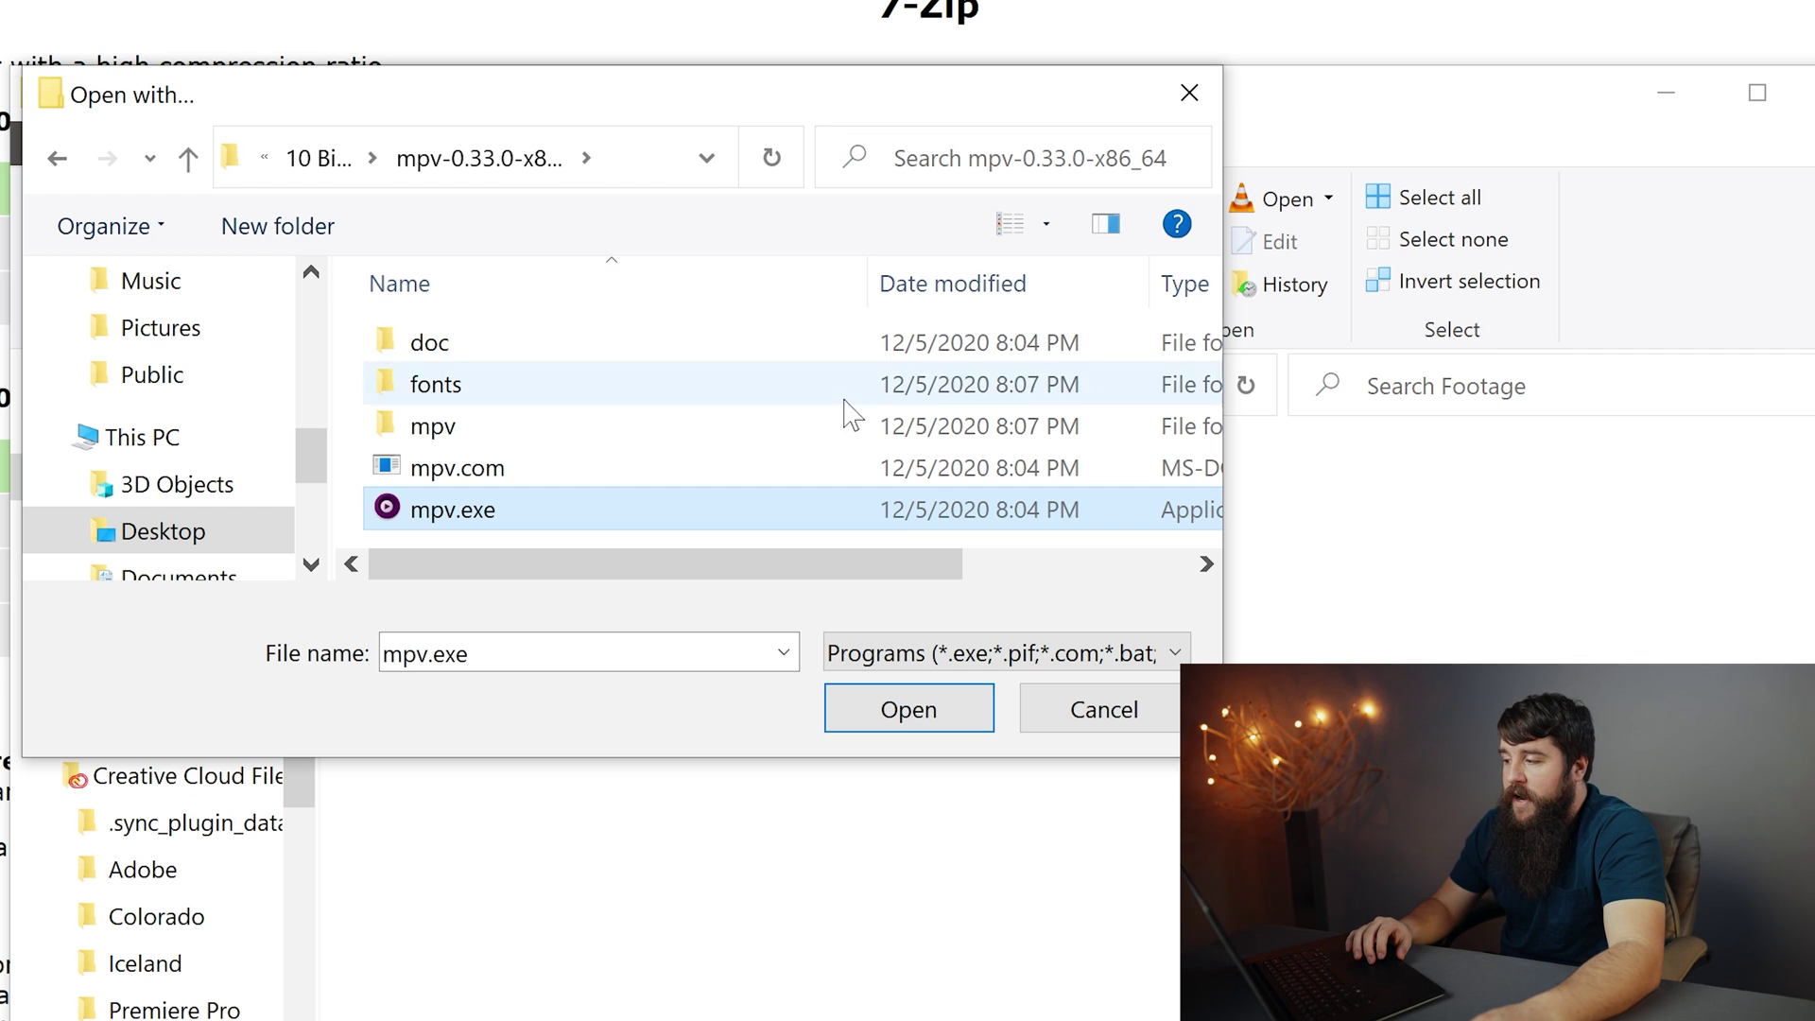
pyautogui.click(906, 730)
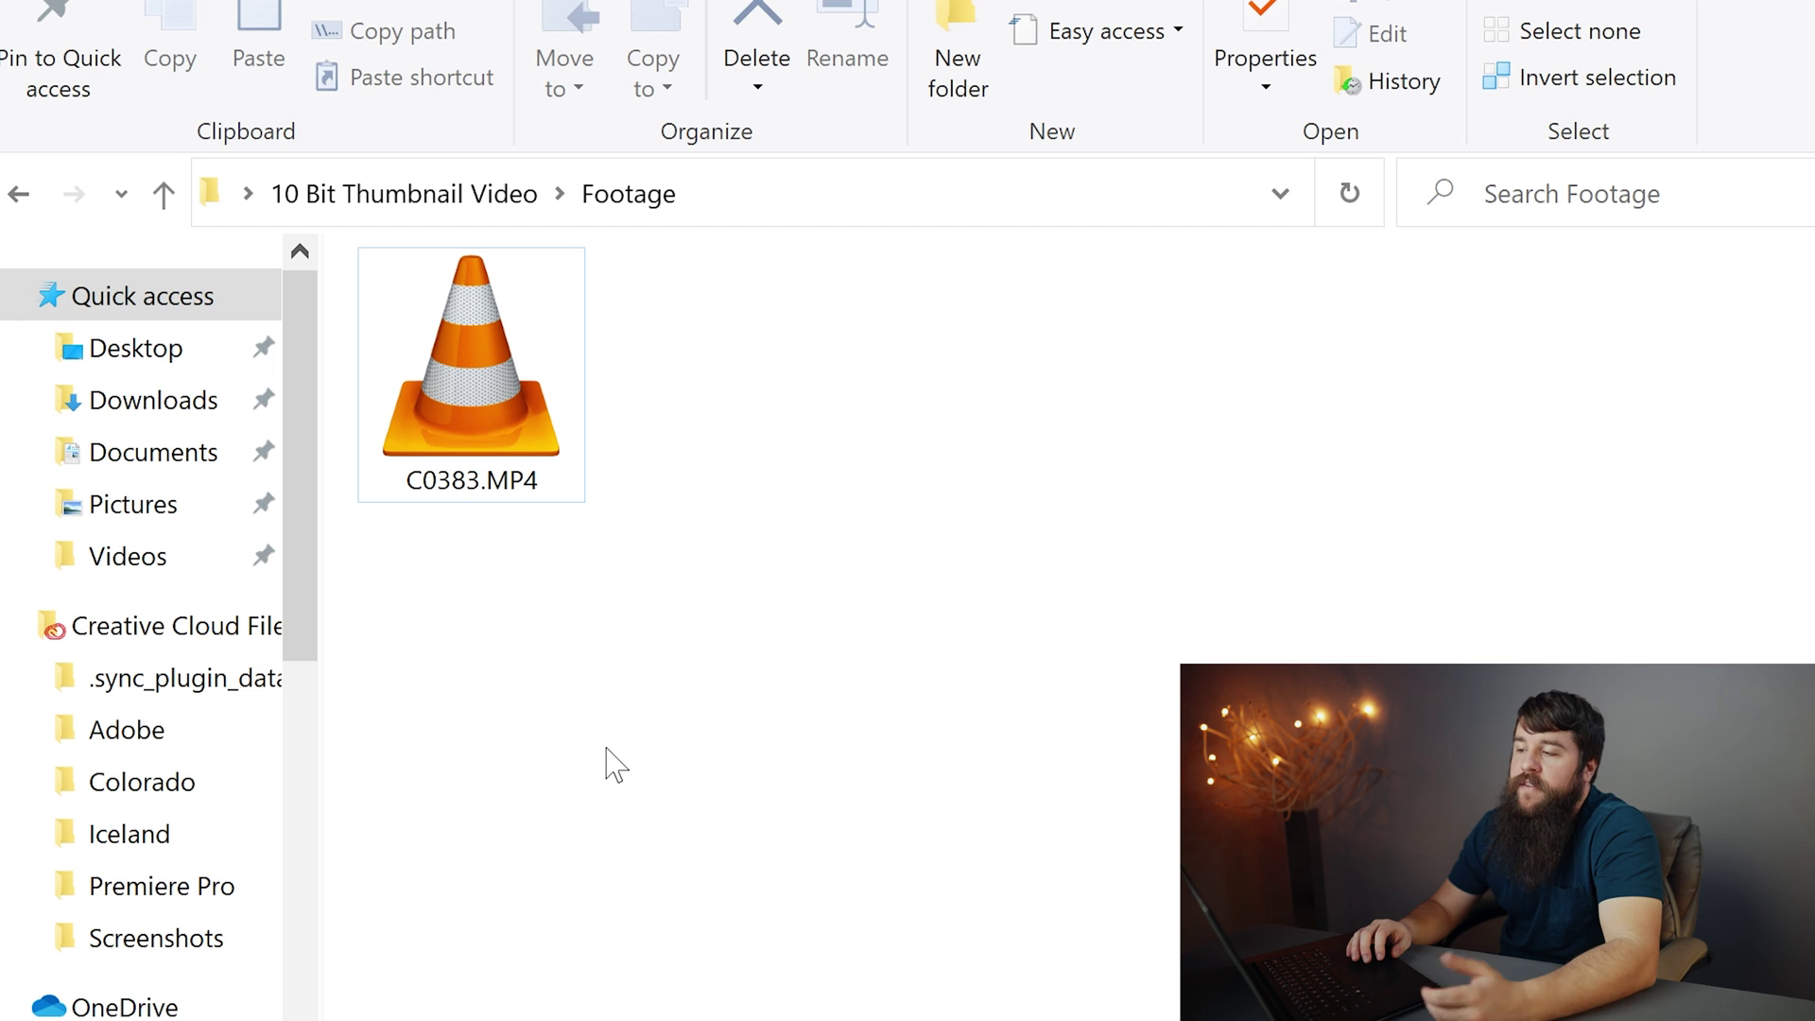
# Make mpv the app that always opens .MP4 files, using the open-with options of C0383.MP4
pyautogui.rightClick(514, 413)
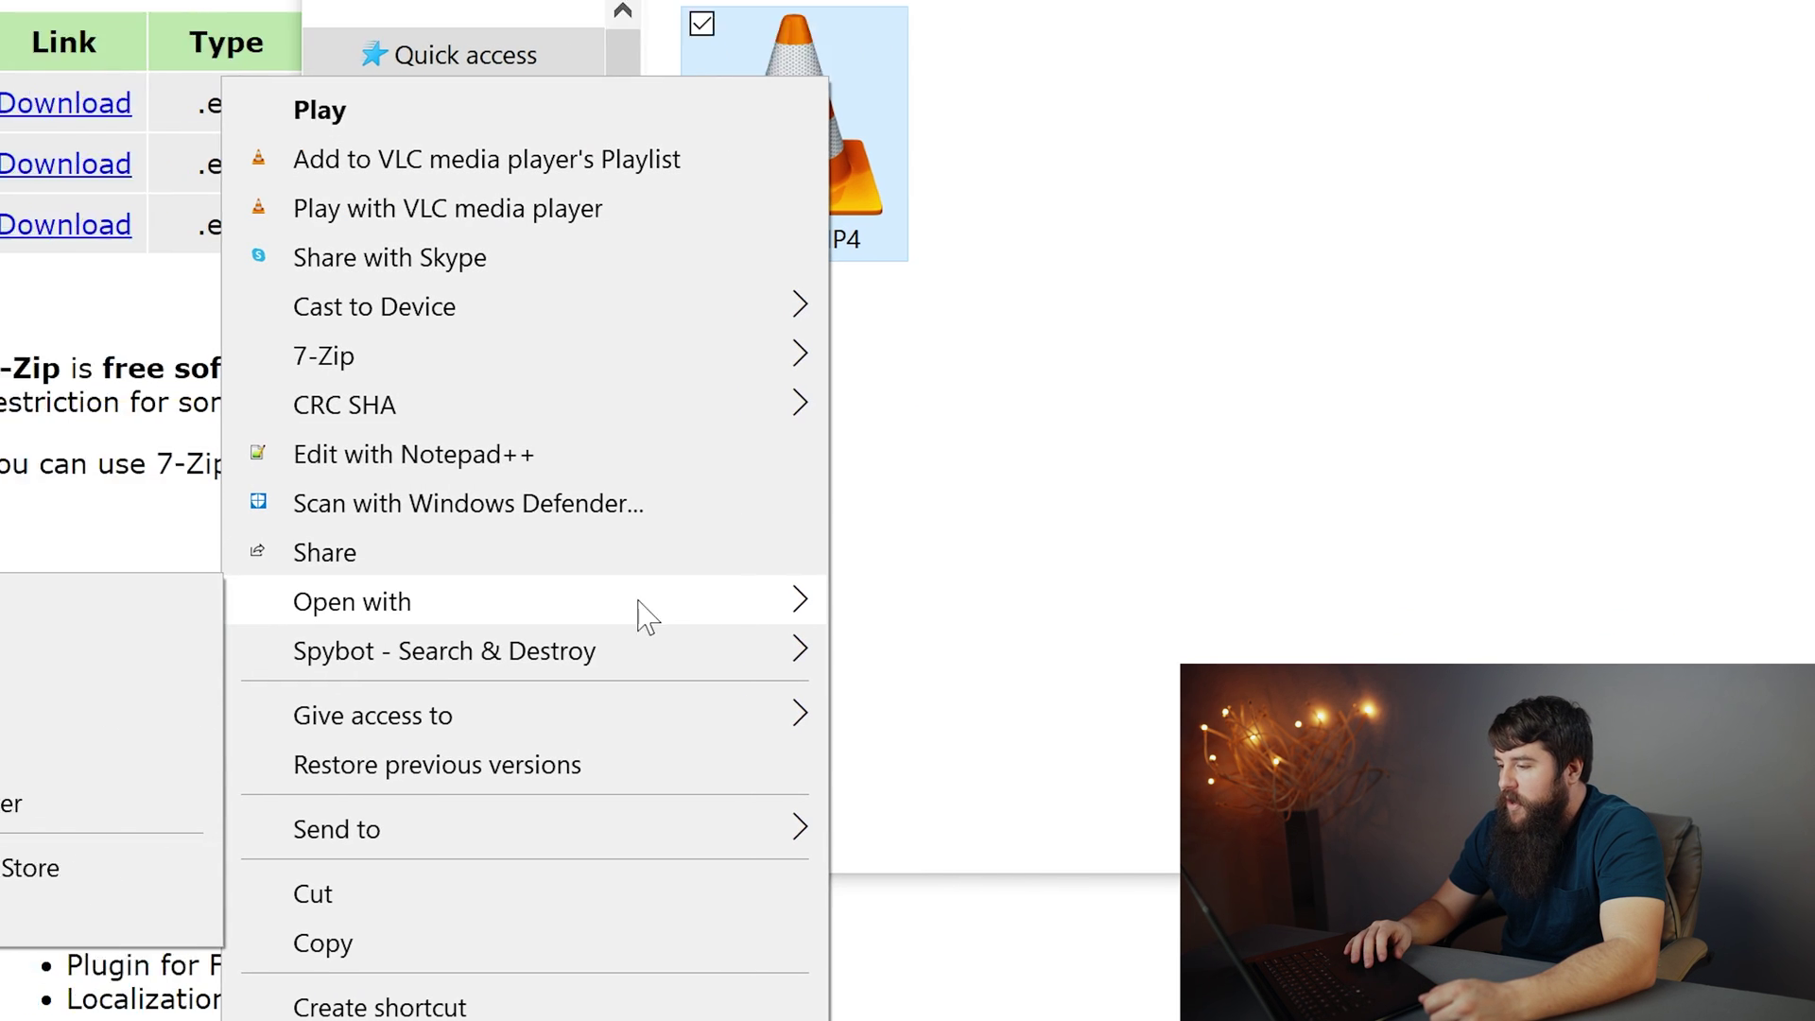
pyautogui.moveTo(406, 605)
pyautogui.click(224, 922)
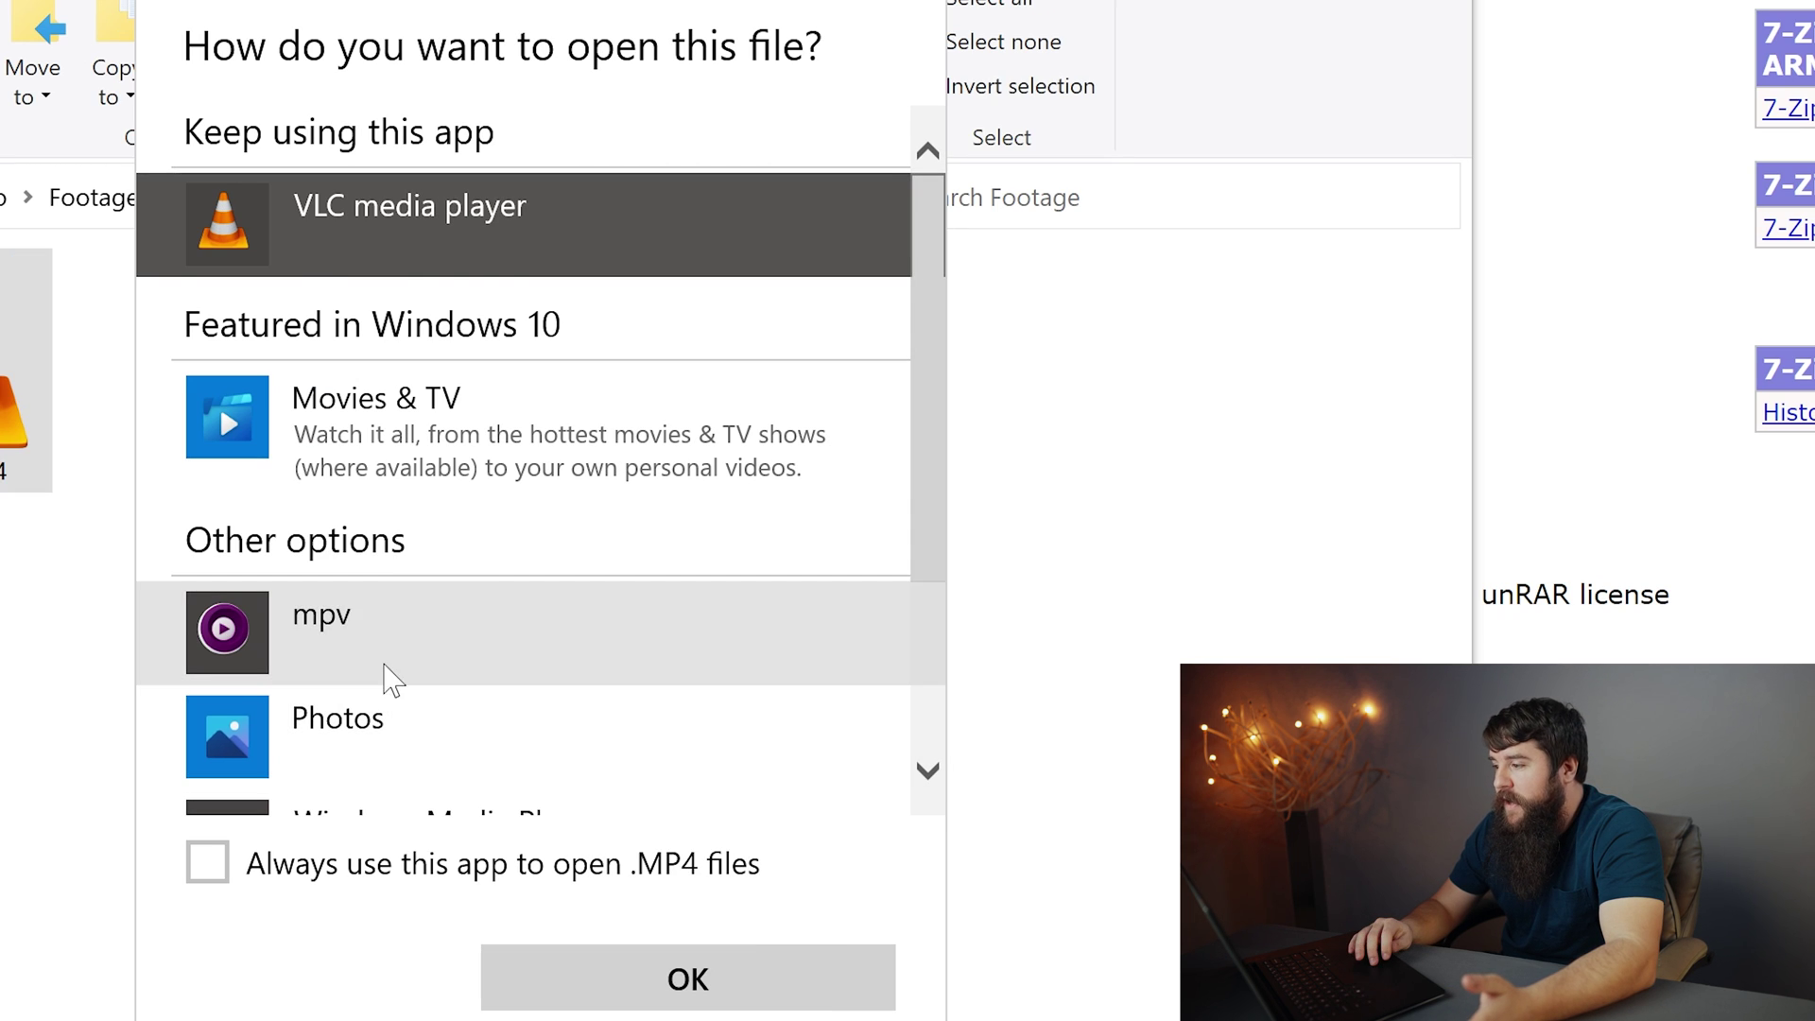
pyautogui.click(380, 673)
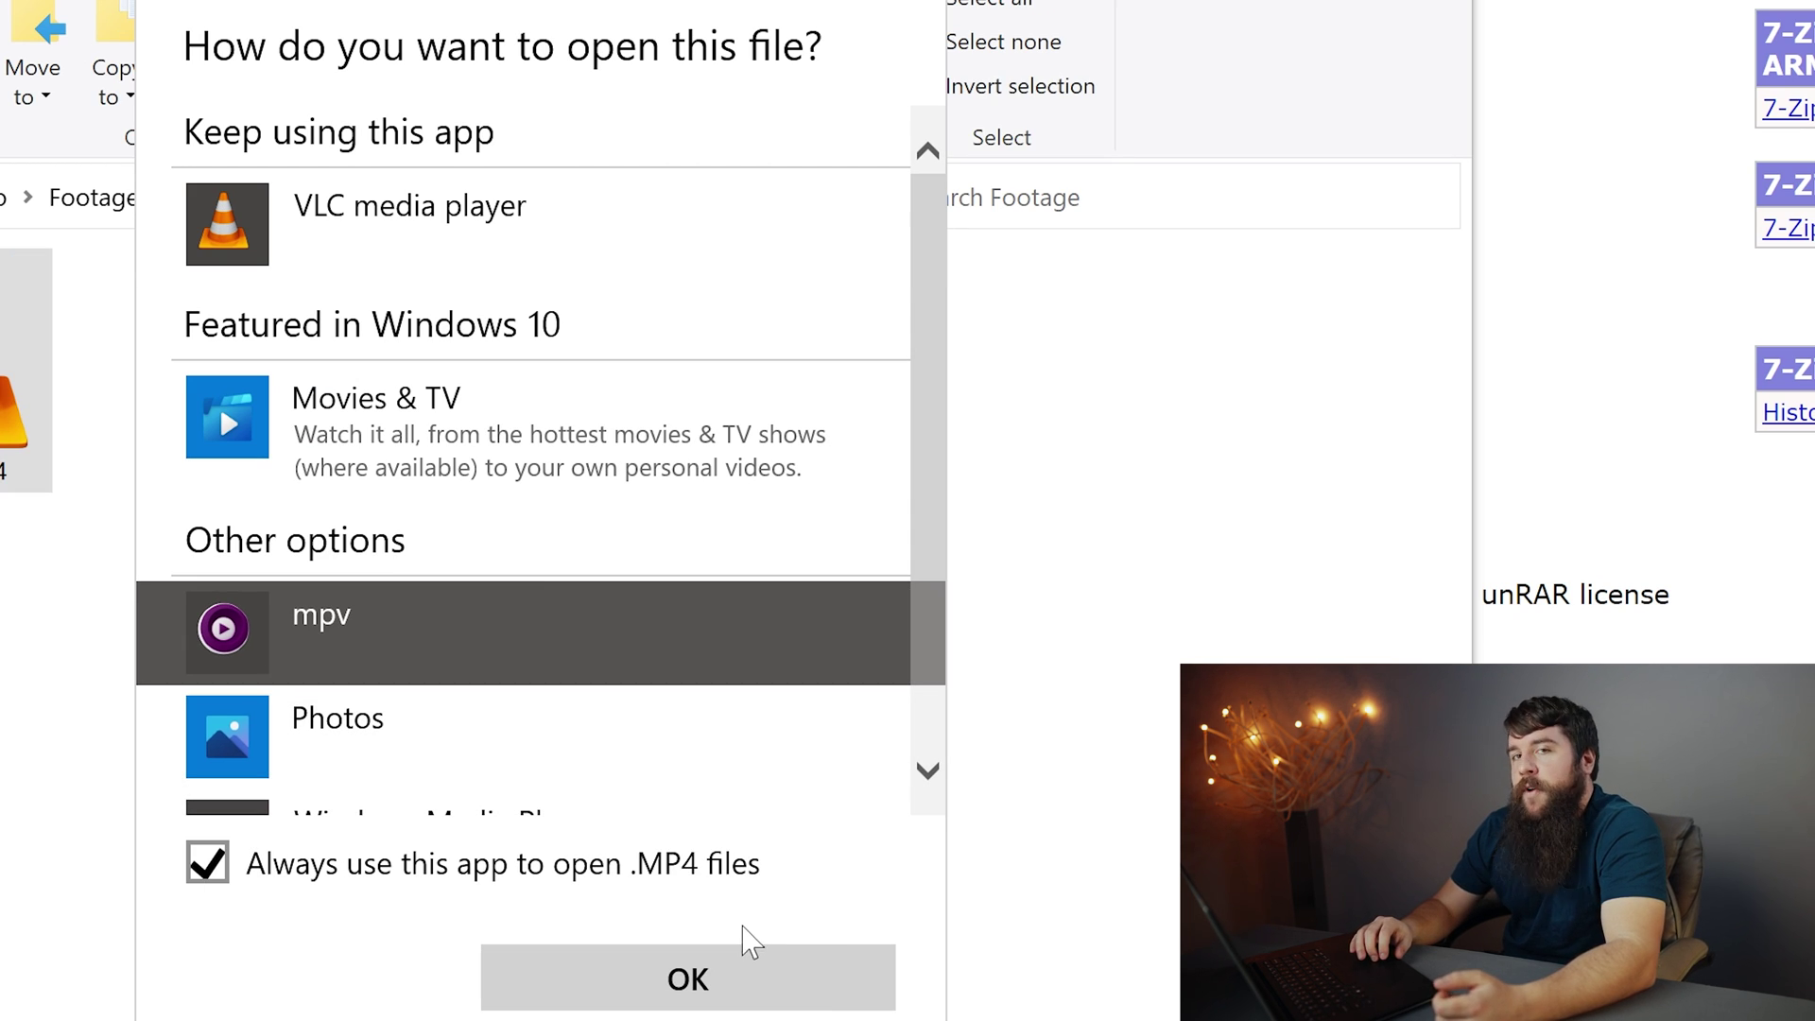
pyautogui.click(721, 985)
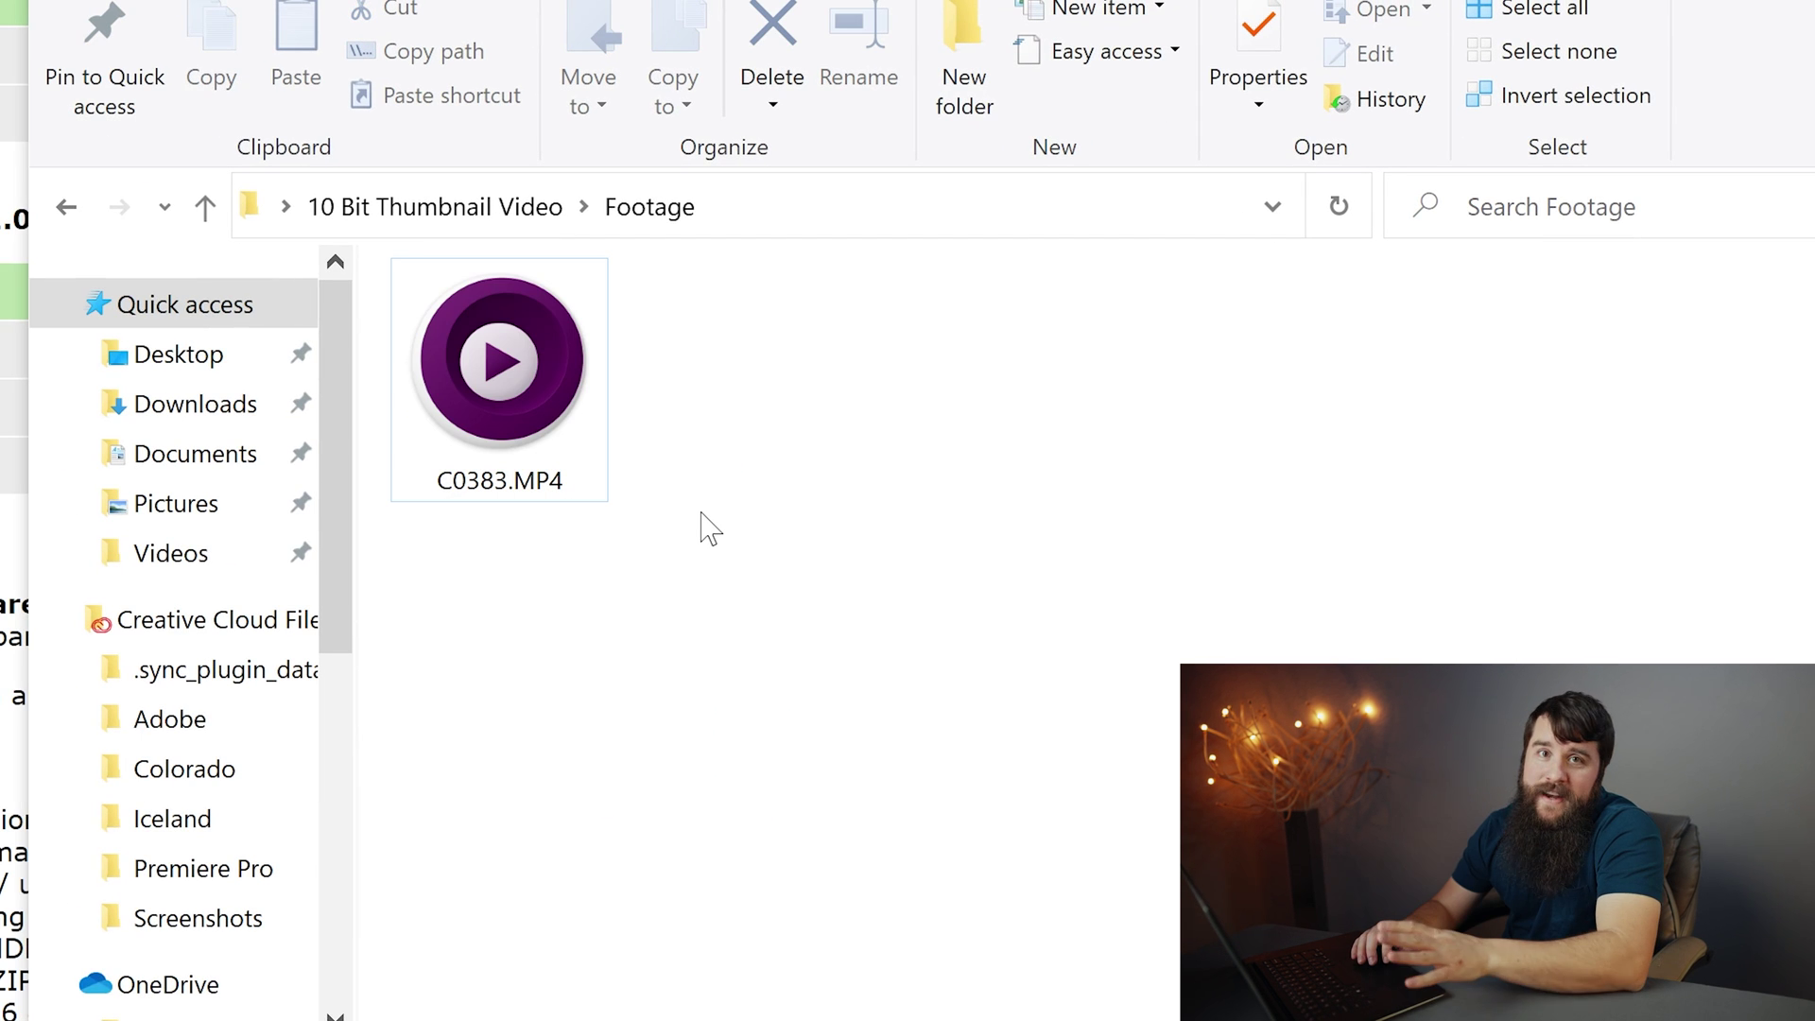
pyautogui.moveTo(588, 373)
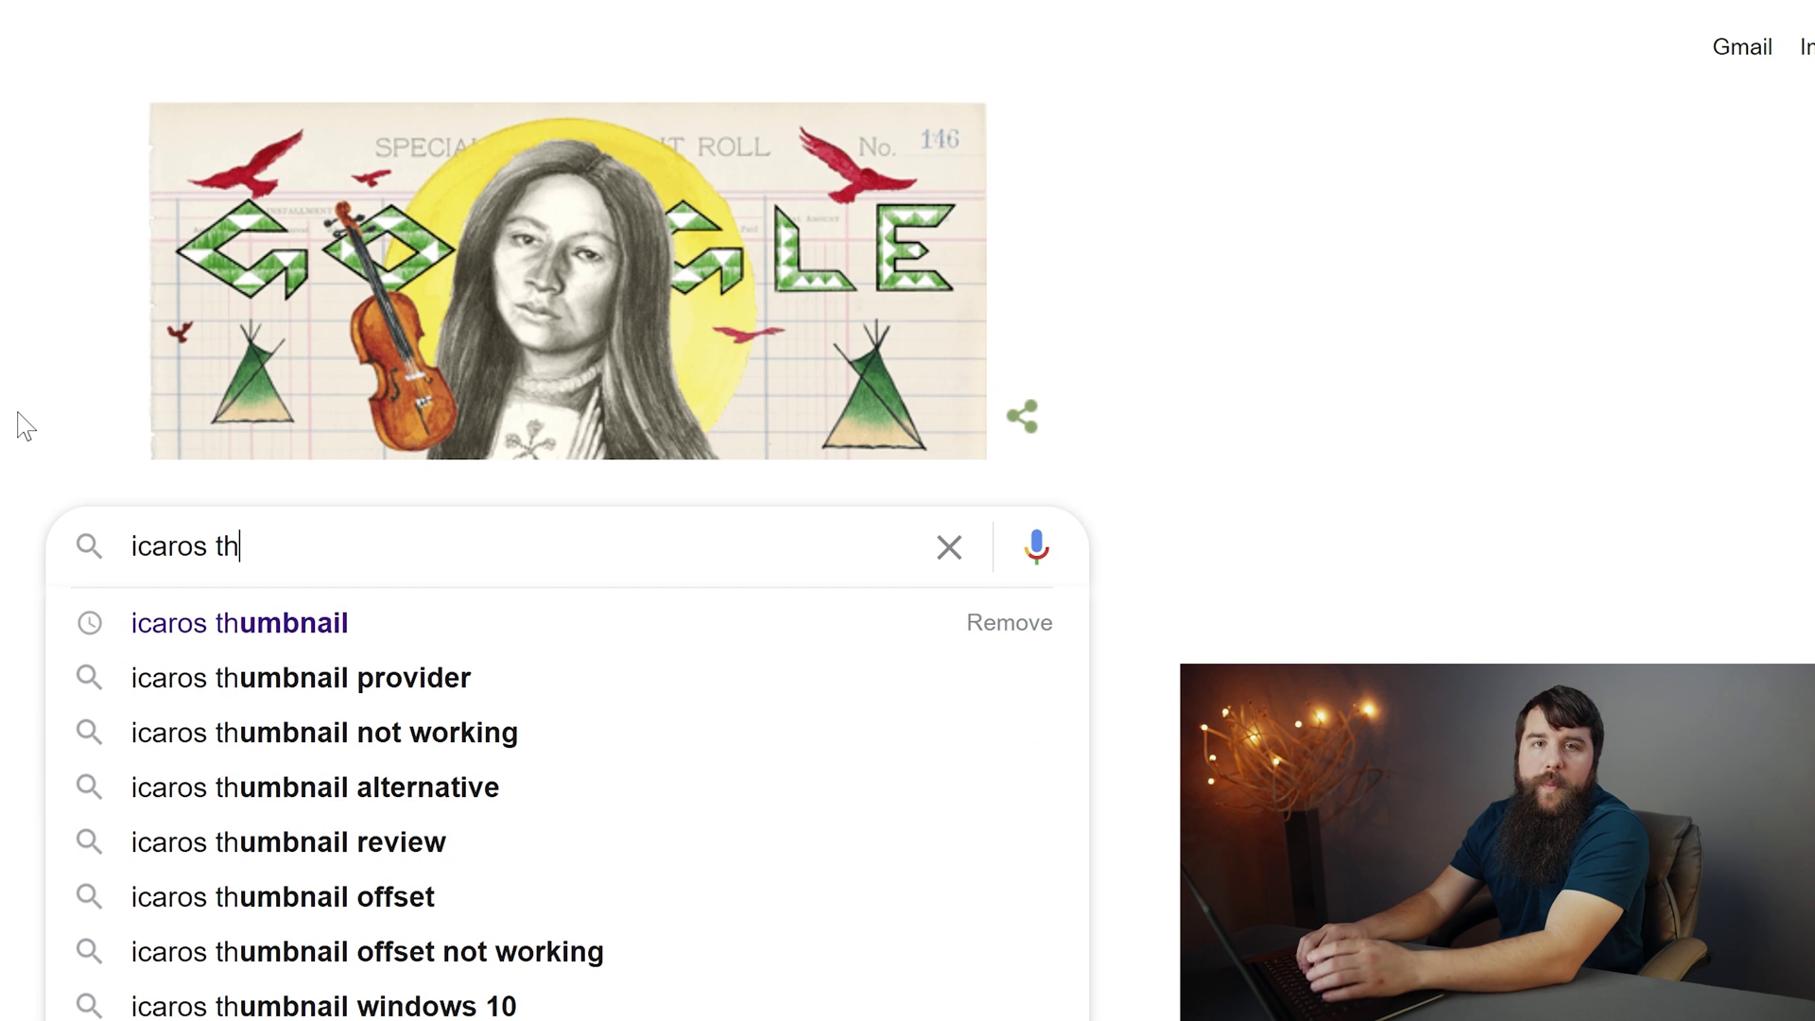
# Search Google for "icaros thumbnail" and open the VideoHelp page with the Icaros 3.1.0 download
pyautogui.write('umbna')
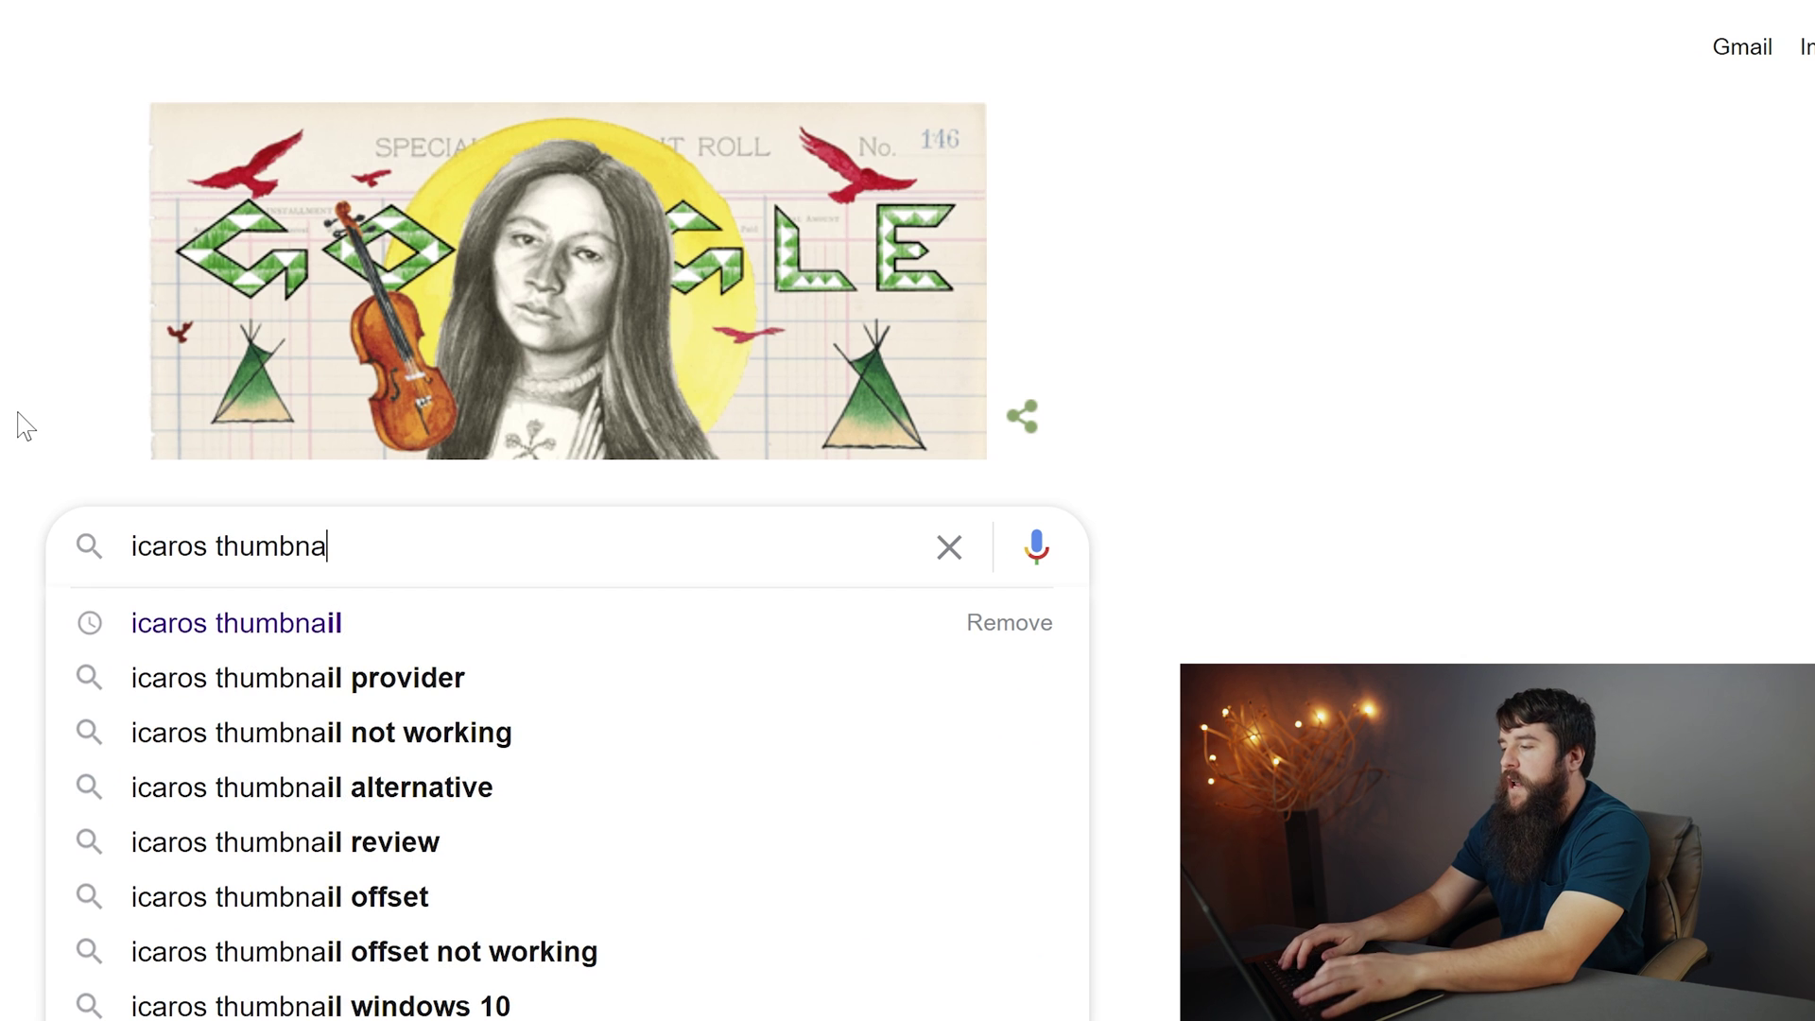
pyautogui.write('il')
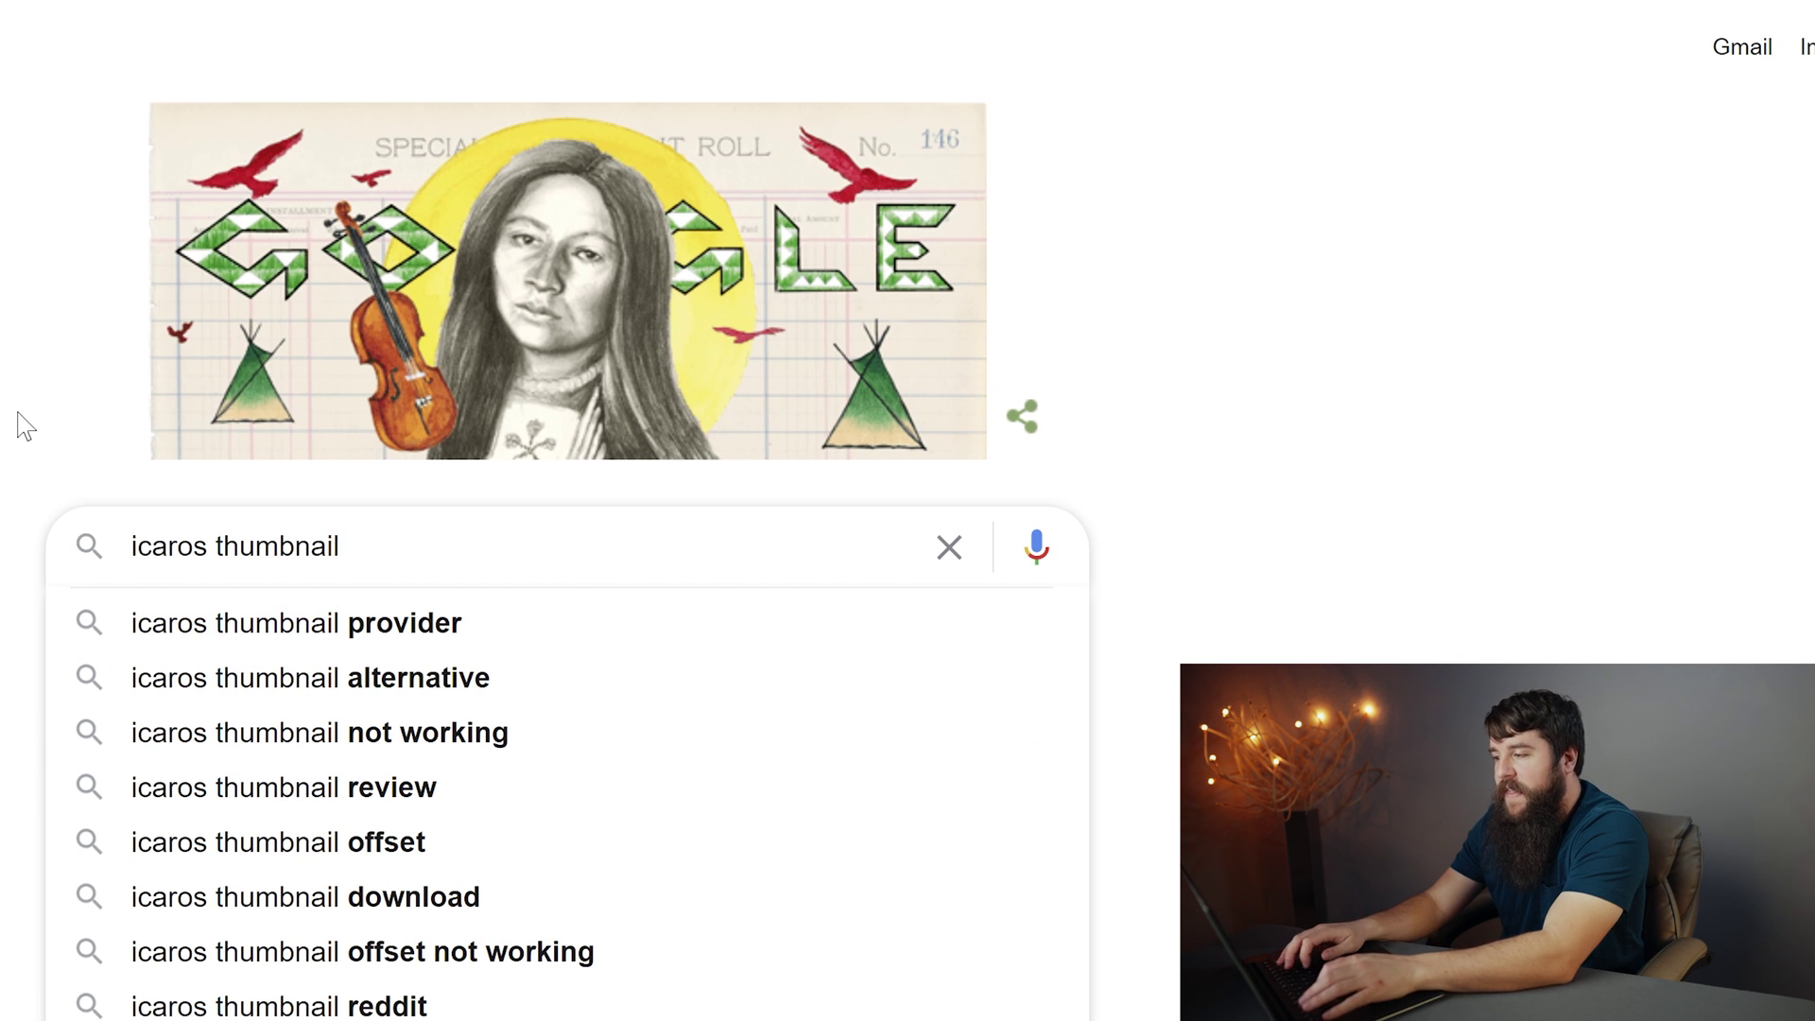
pyautogui.press('Return')
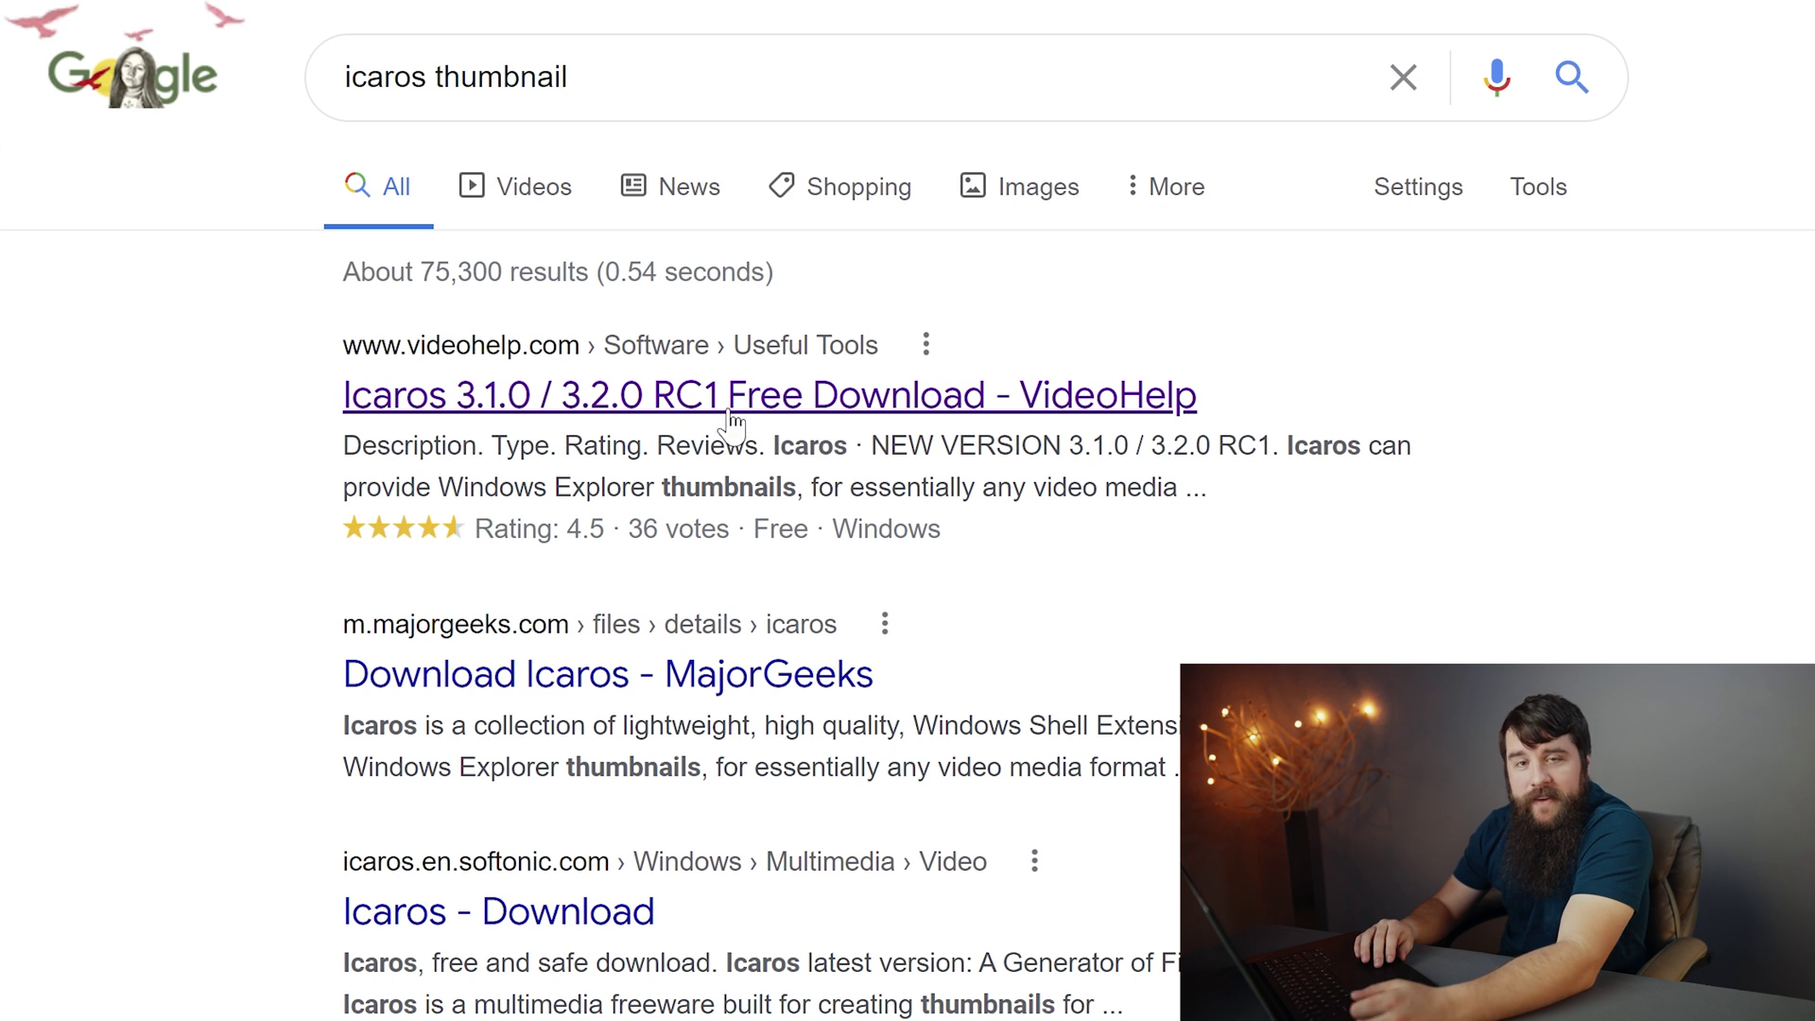
pyautogui.click(868, 404)
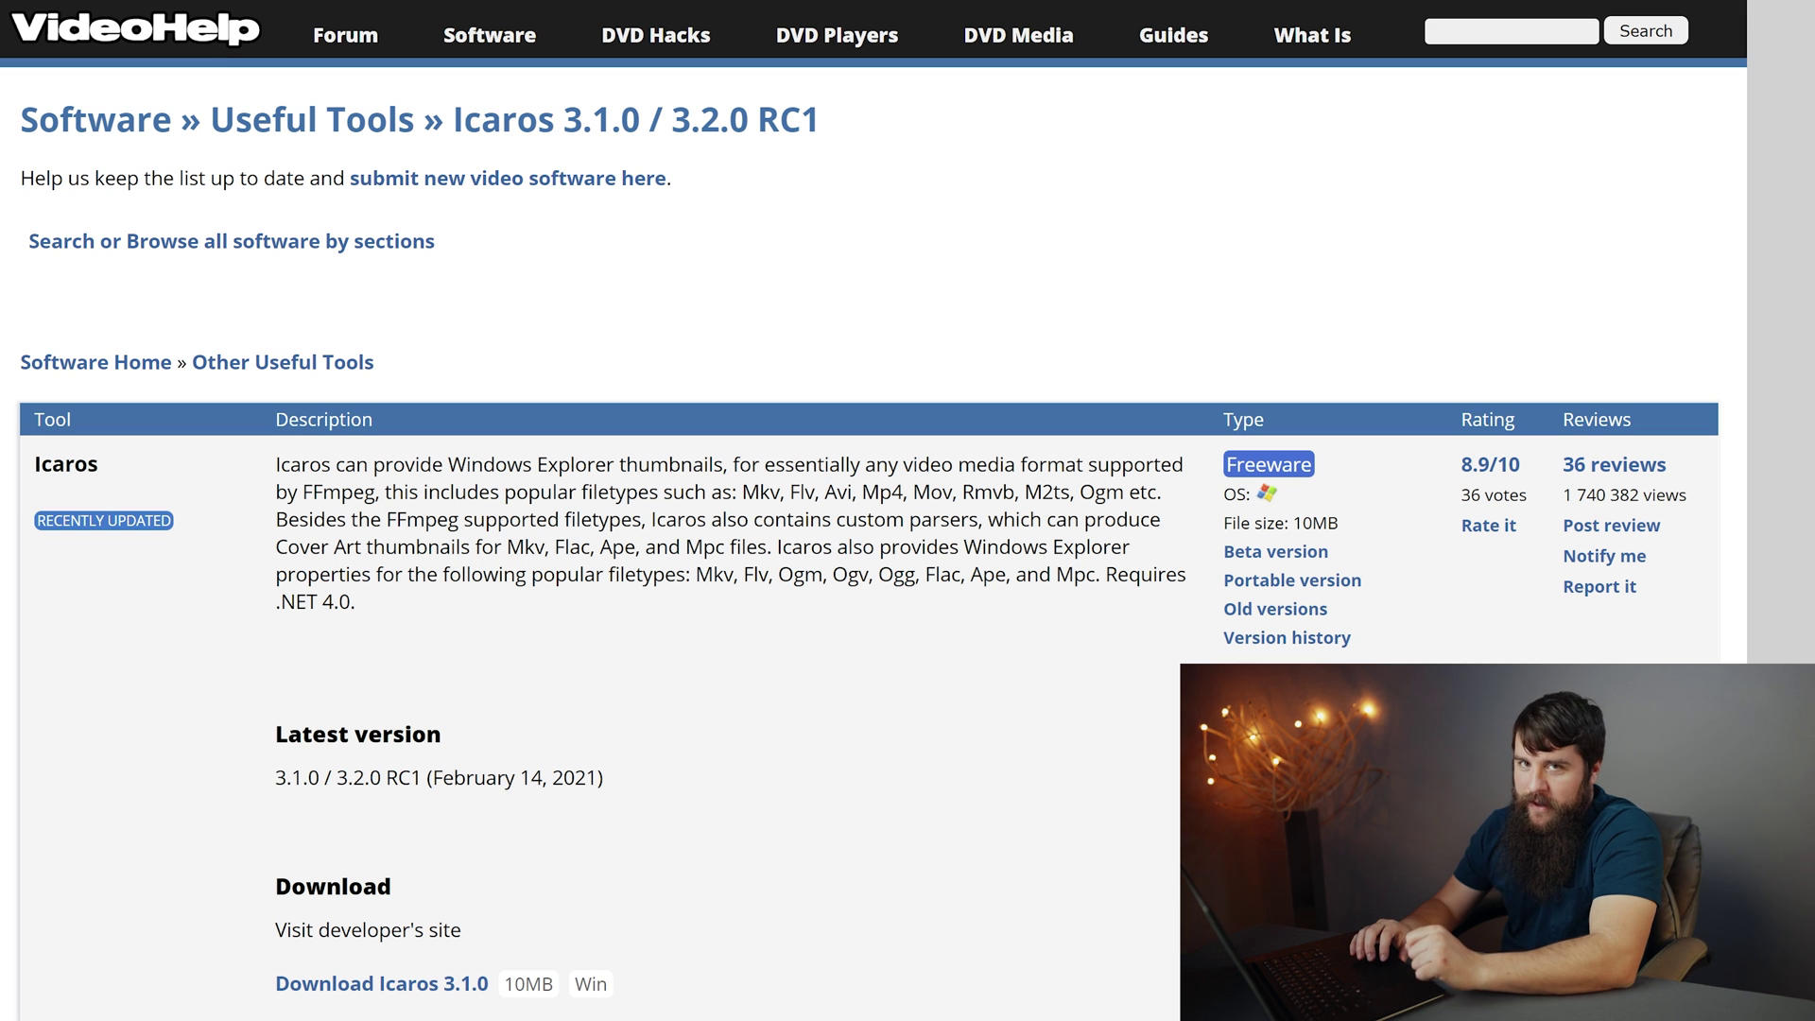
pyautogui.scroll(-2, 706, 558)
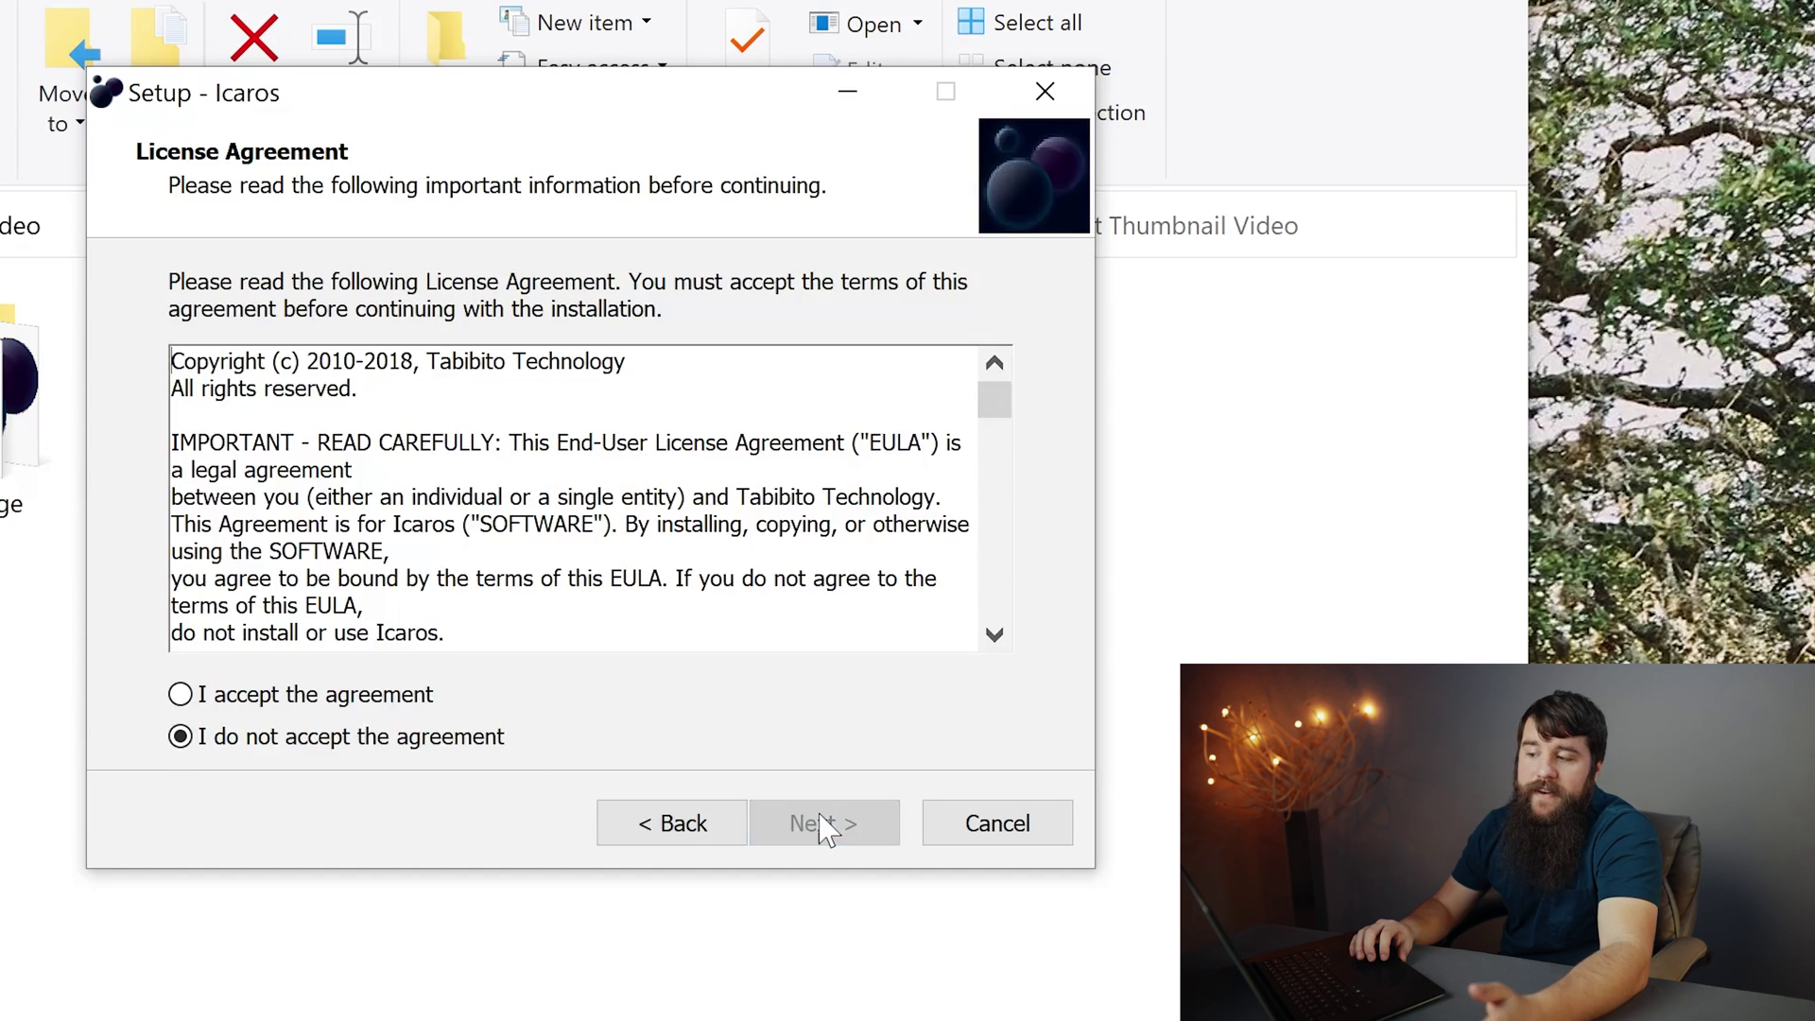
# Accept the Icaros license agreement, install it with the offered components and location, and finish setup with IcarosConfig launching
pyautogui.click(514, 697)
pyautogui.click(863, 839)
pyautogui.click(864, 838)
pyautogui.click(865, 839)
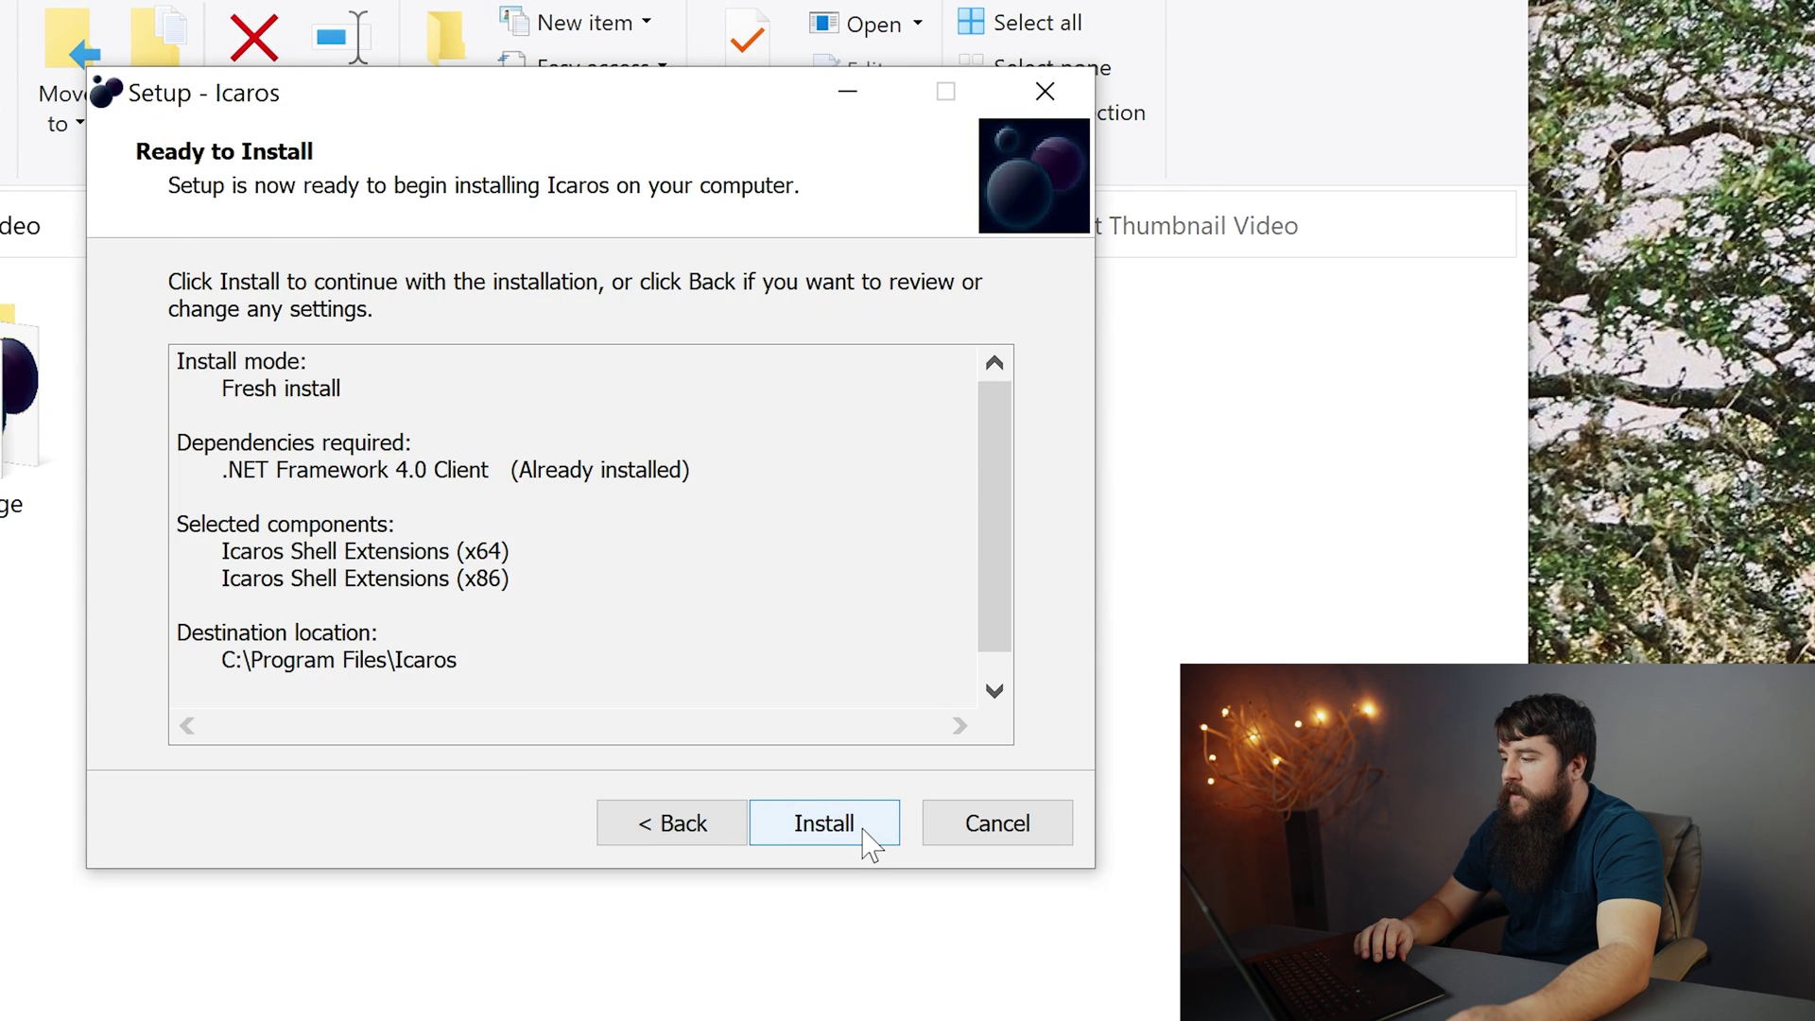
pyautogui.click(863, 830)
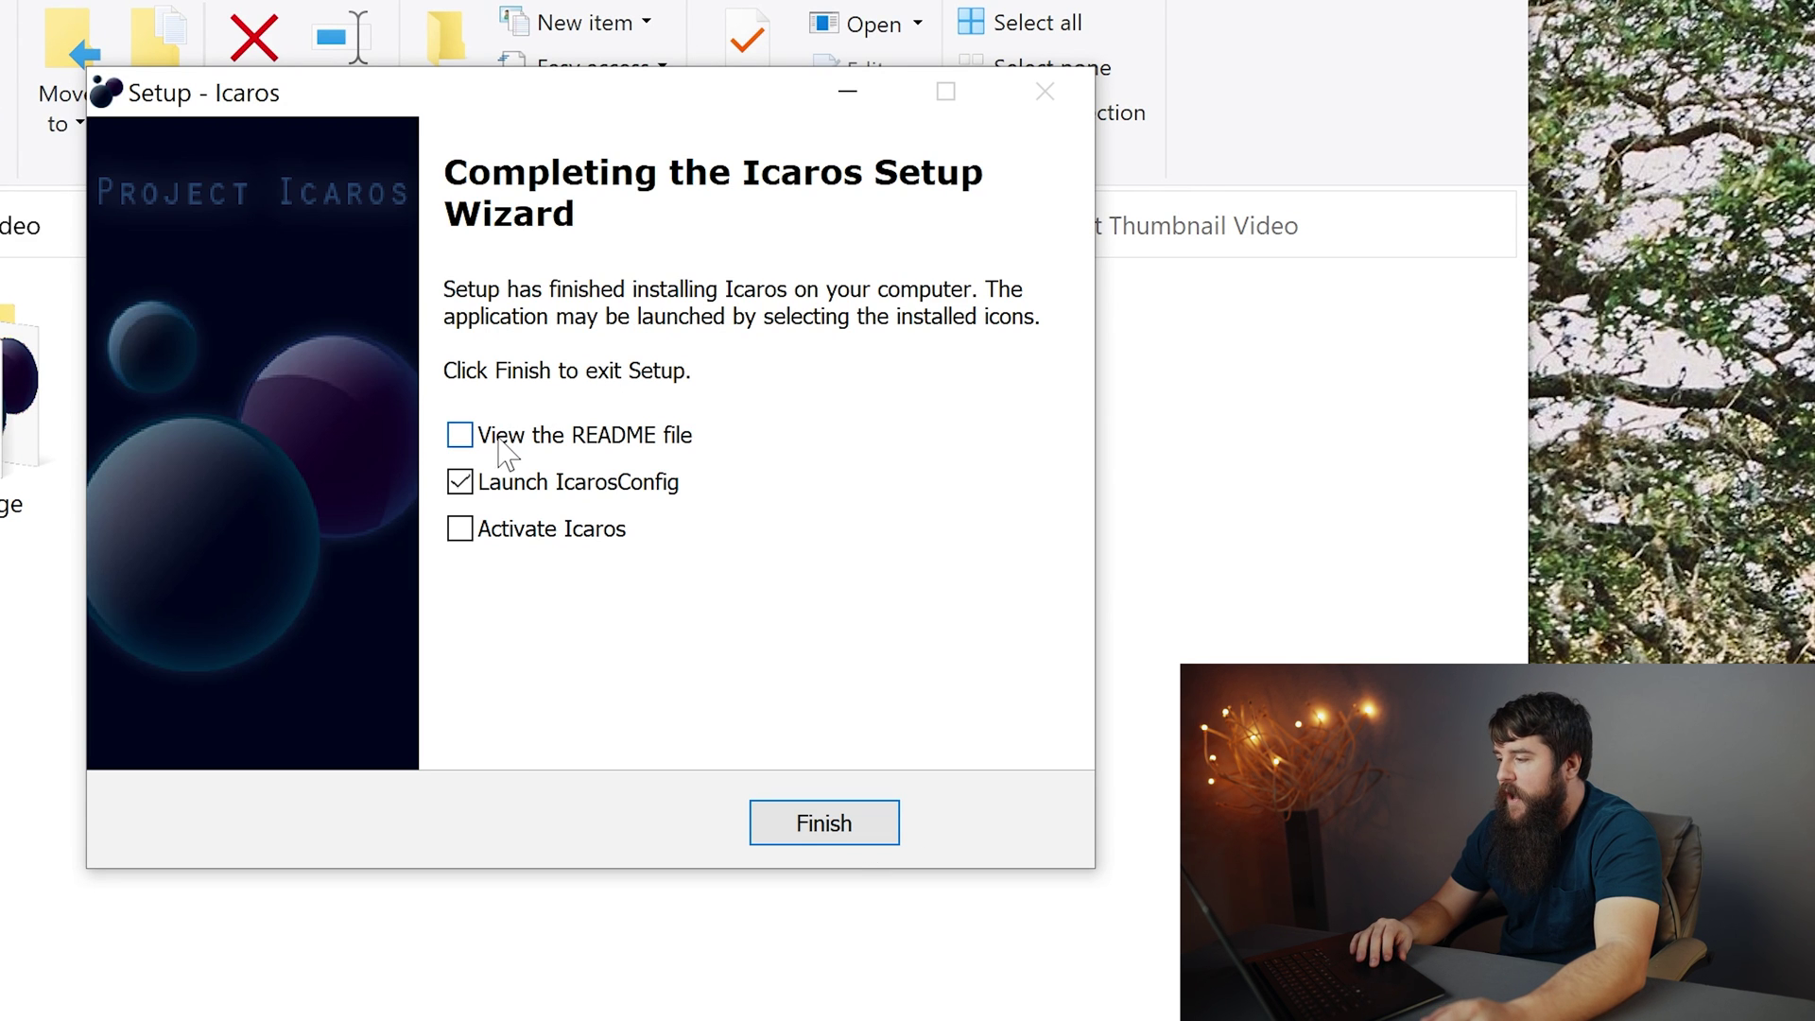
pyautogui.click(815, 818)
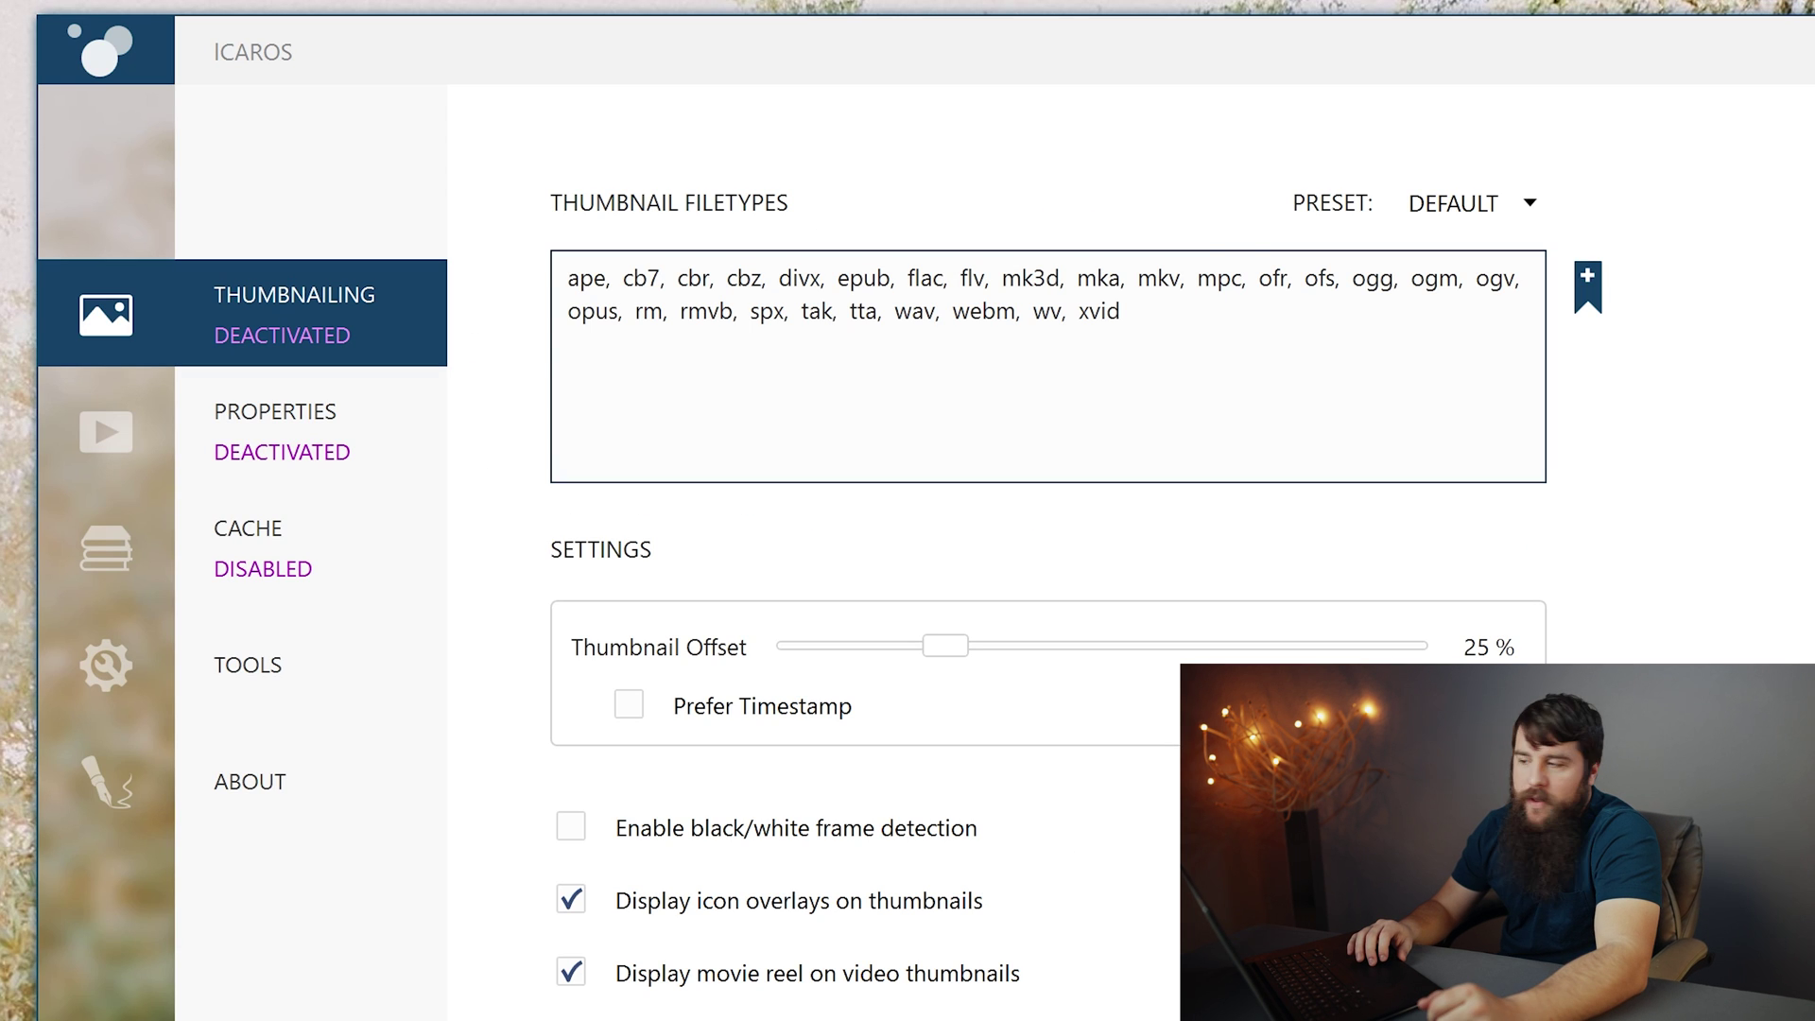
# Apply the Common thumbnail filetypes preset, keep the filetypes already in the list, and activate thumbnailing
pyautogui.click(1517, 208)
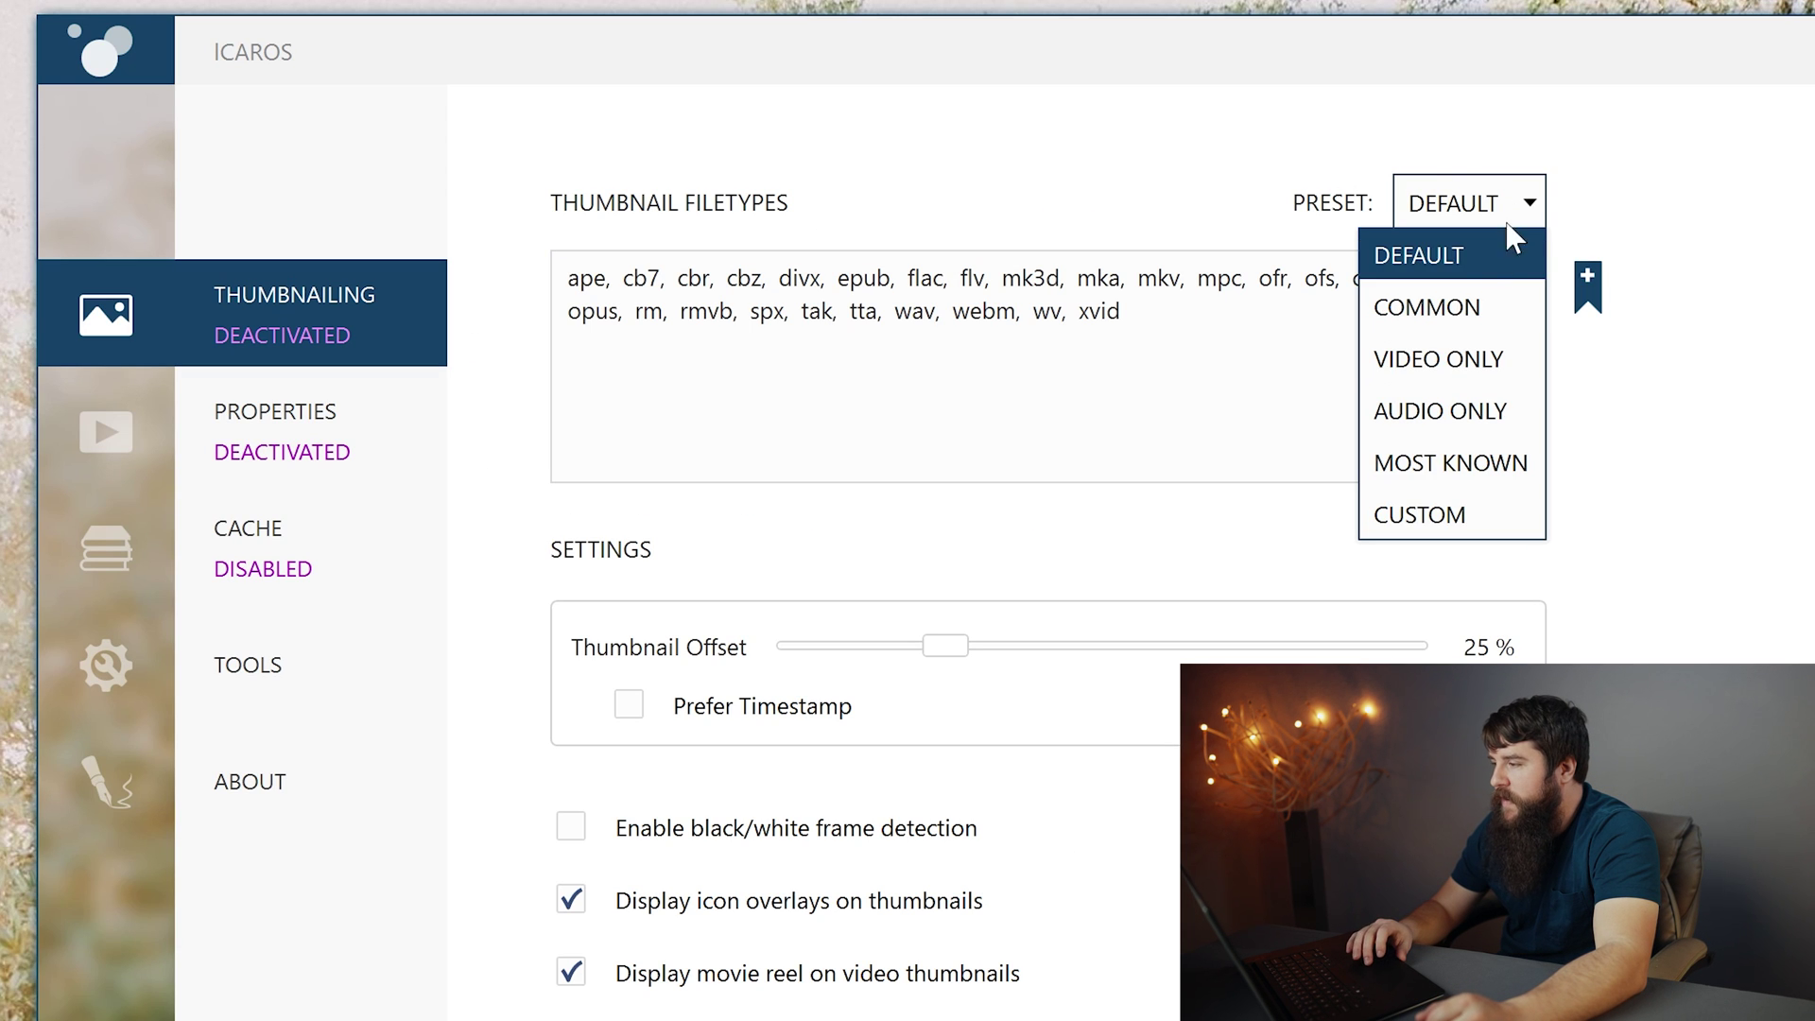
pyautogui.click(1427, 307)
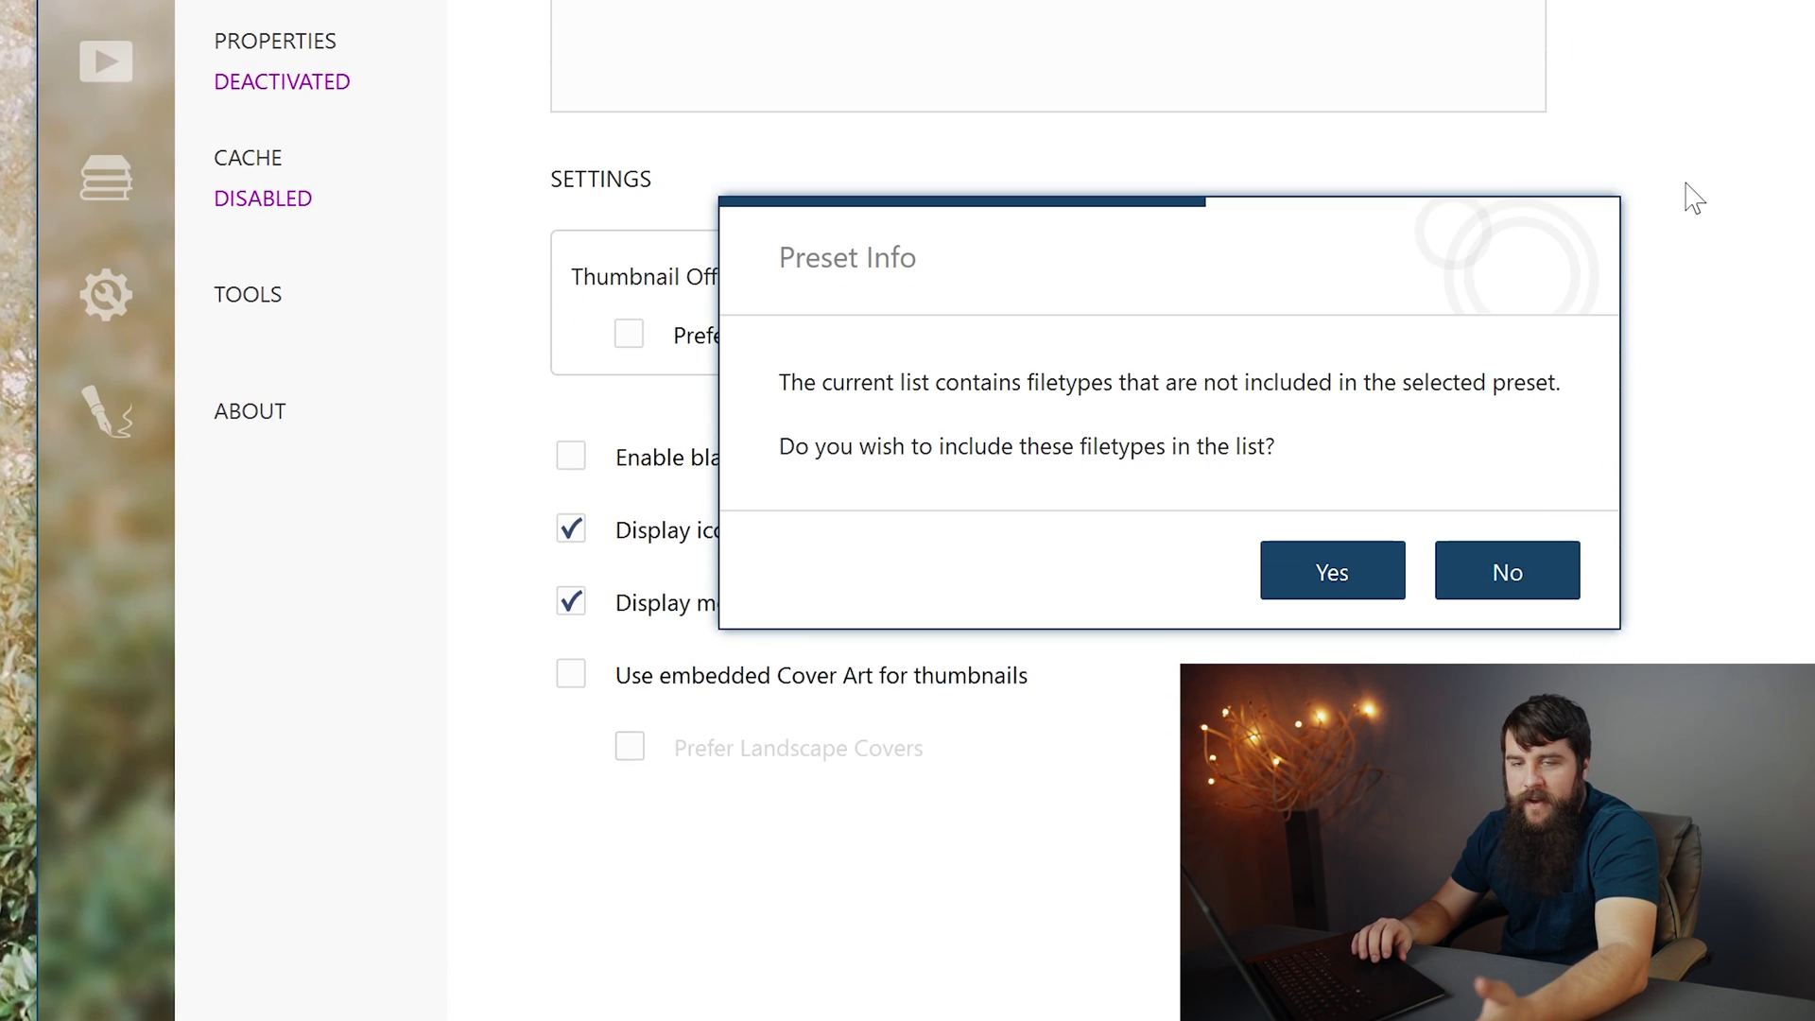
pyautogui.click(1322, 586)
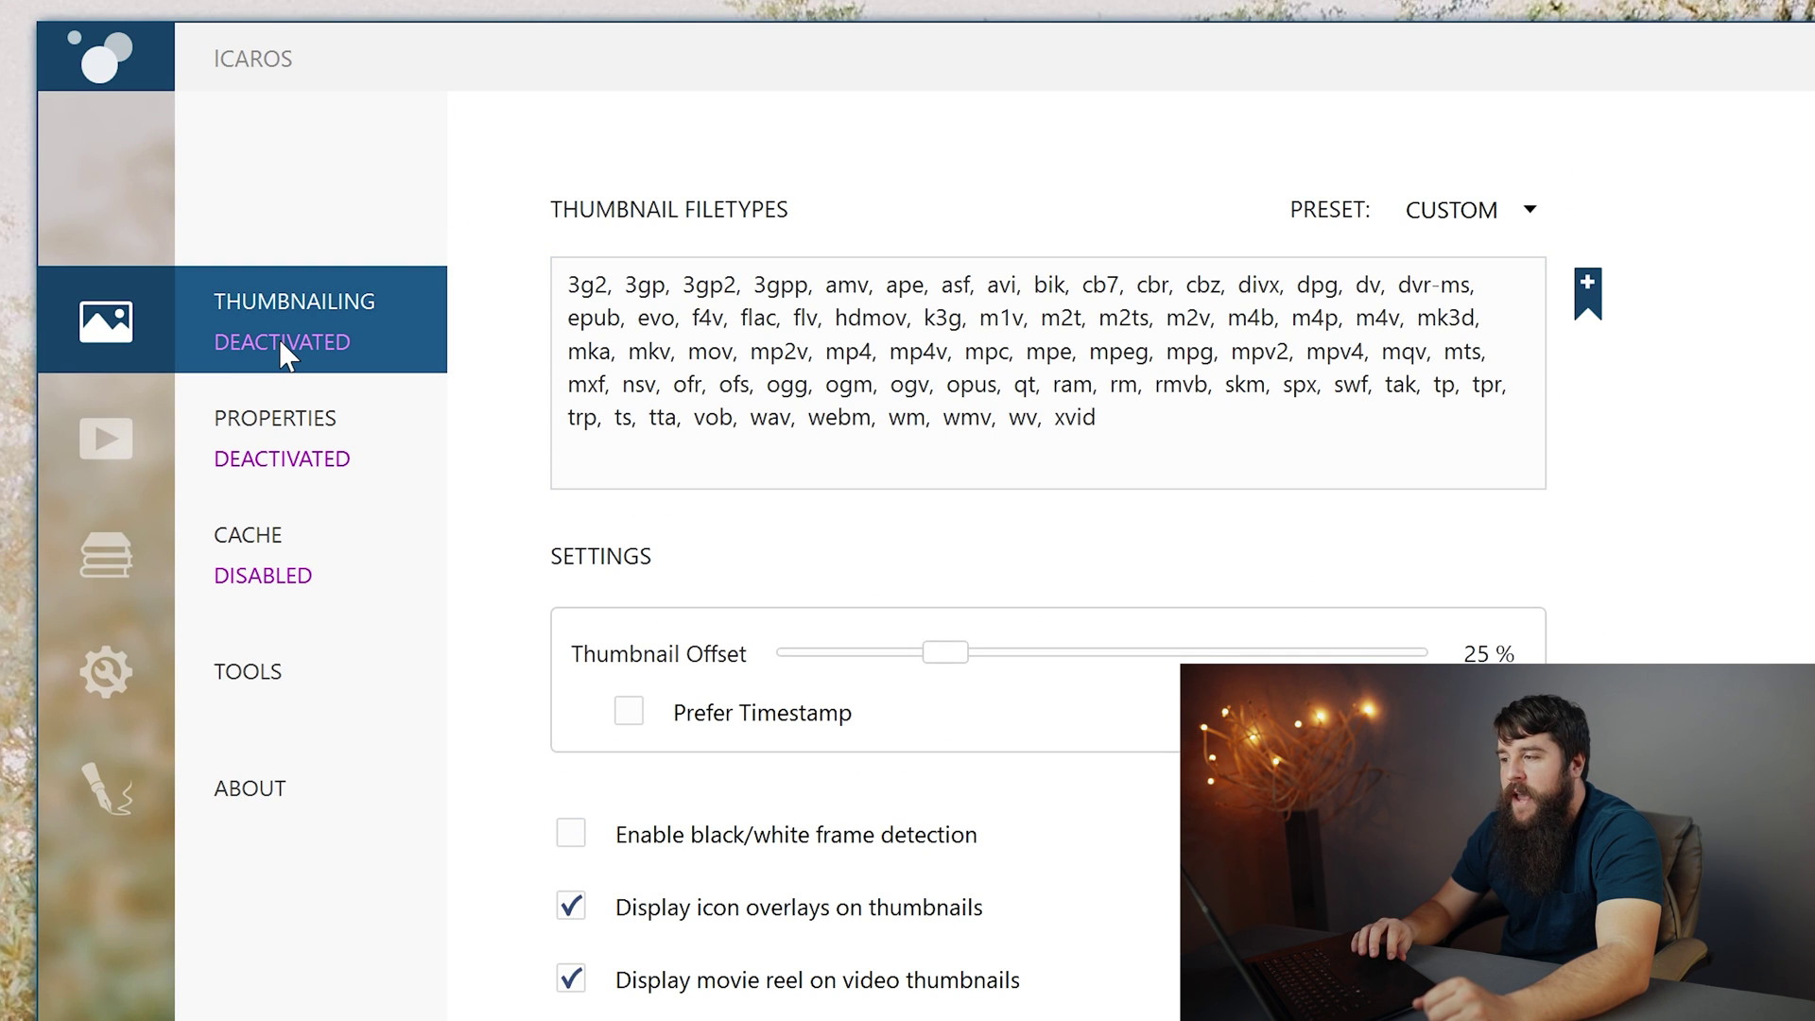
pyautogui.click(280, 342)
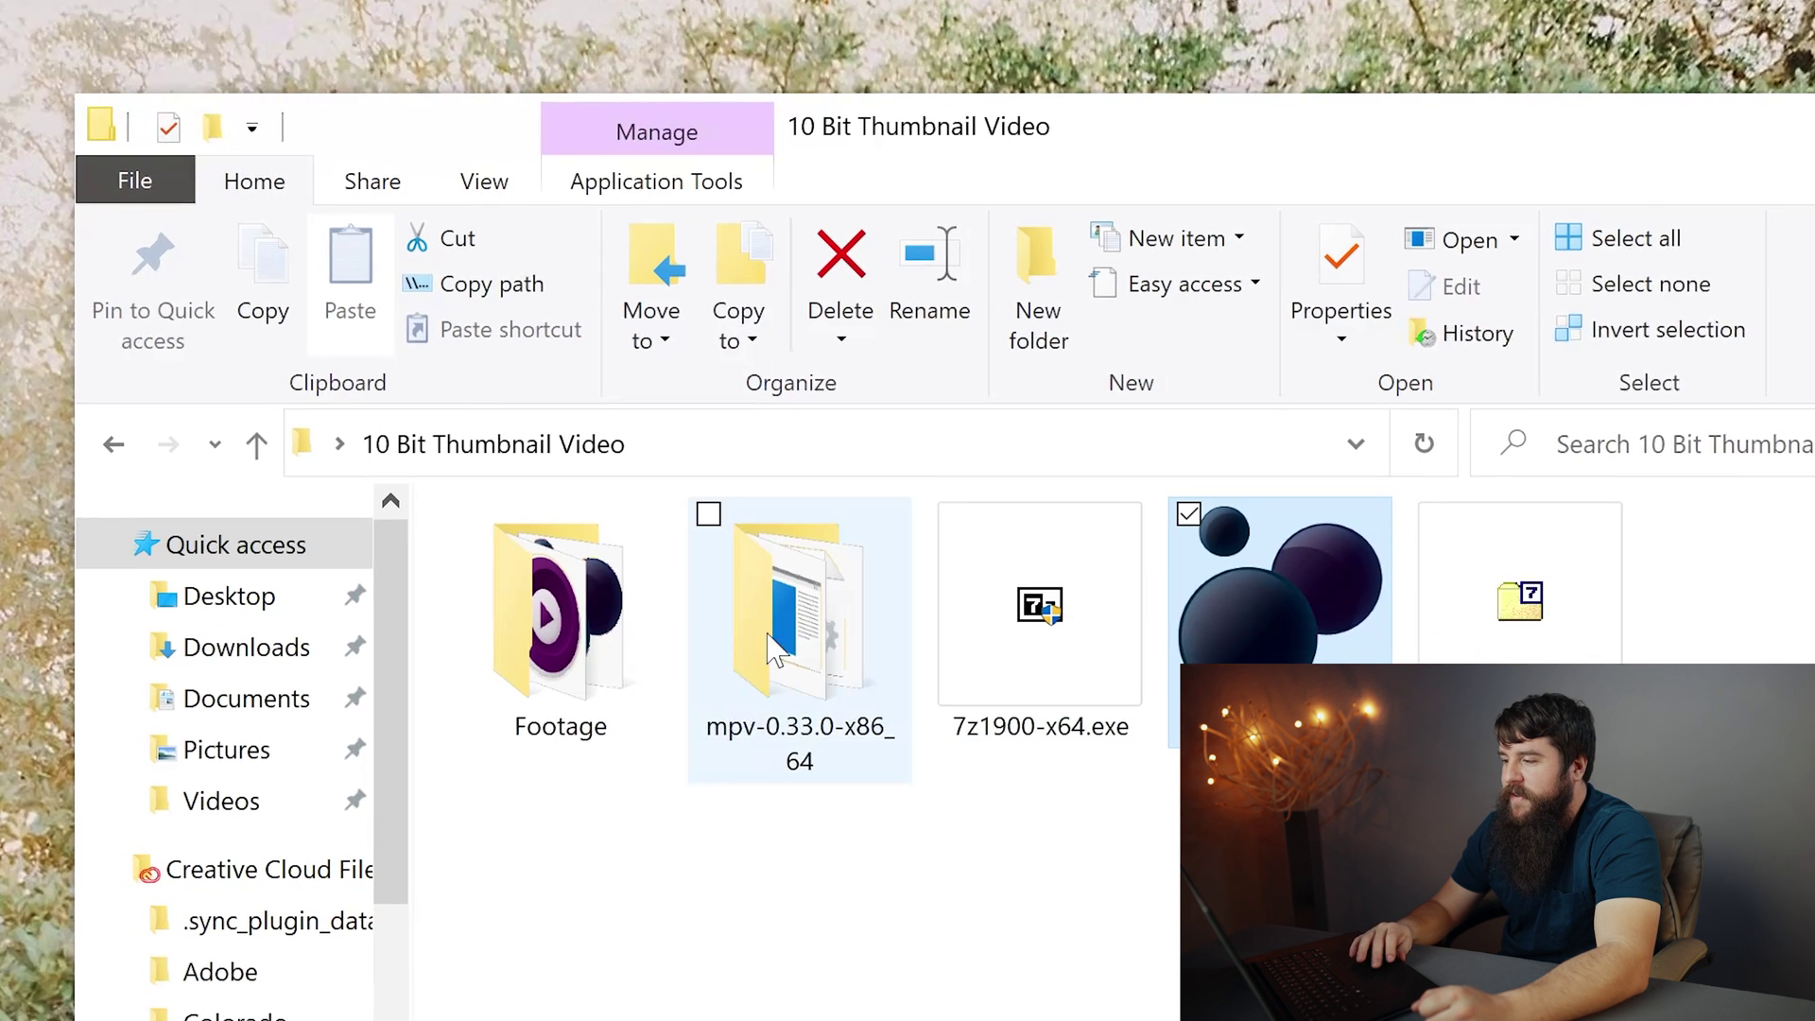
# Open the Footage folder inside 10 Bit Thumbnail Video in File Explorer to check the thumbnail of C0383.MP4
pyautogui.click(573, 662)
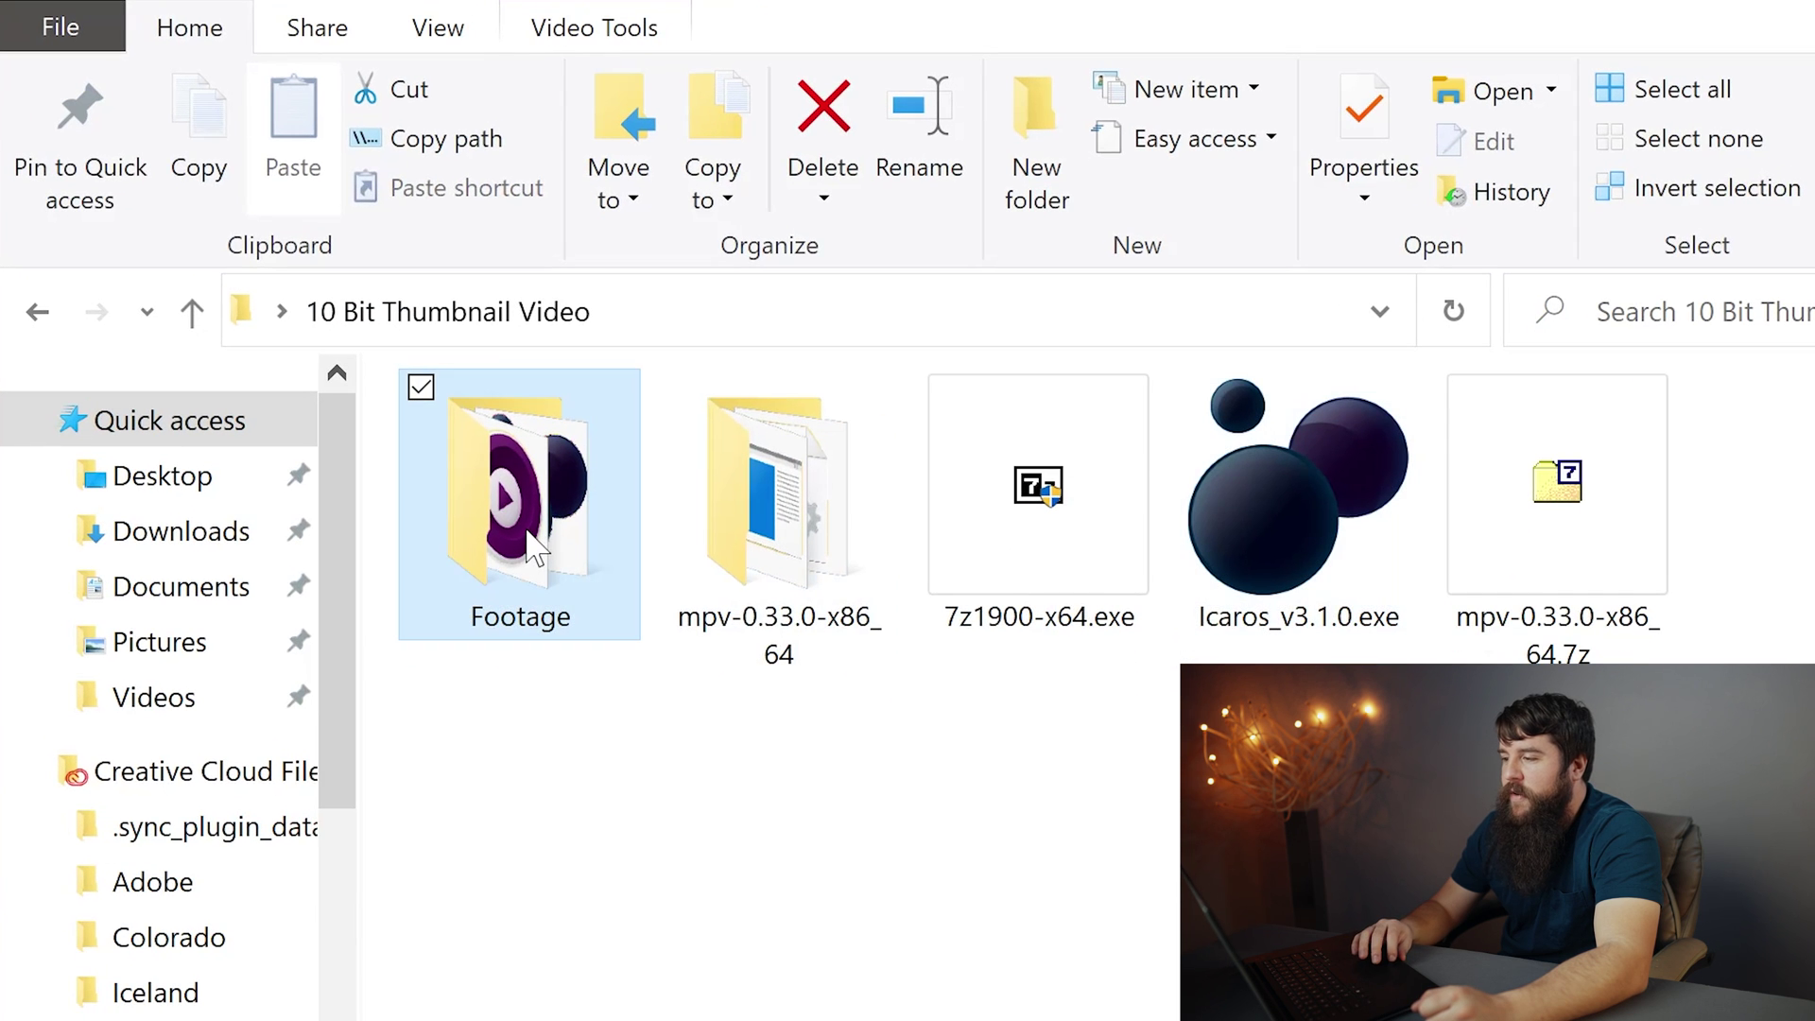
pyautogui.doubleClick(528, 531)
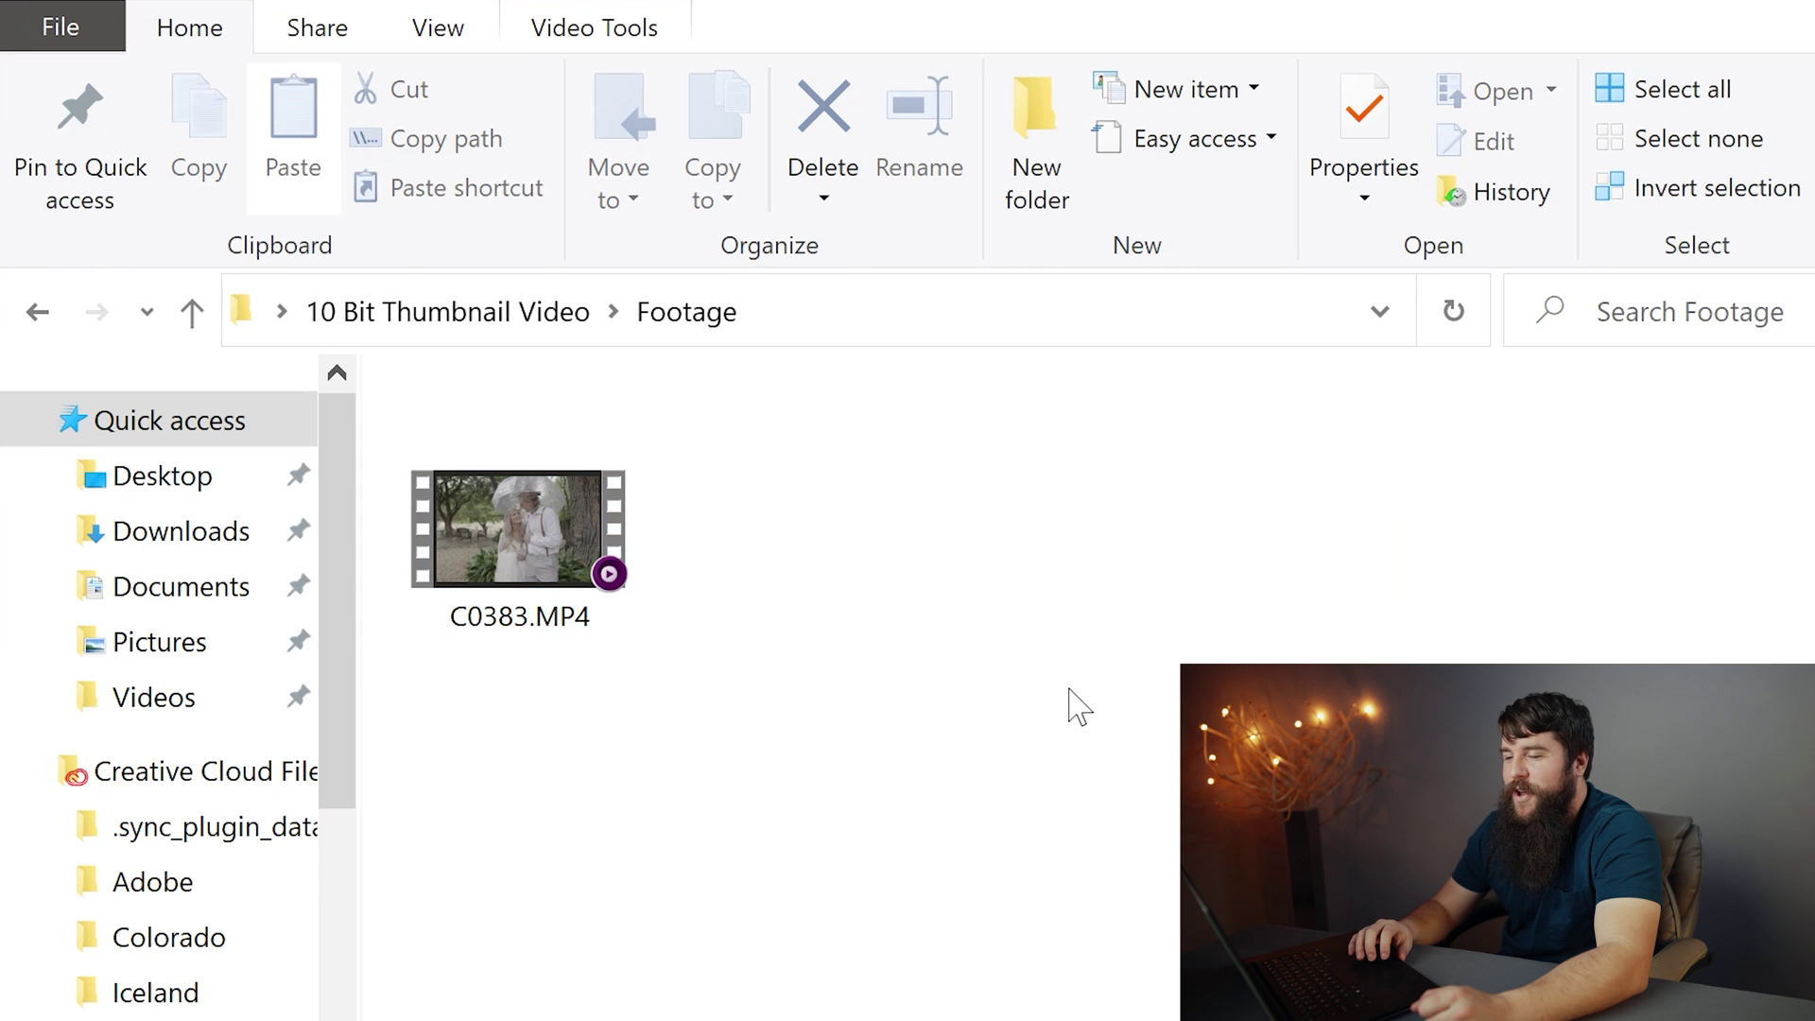